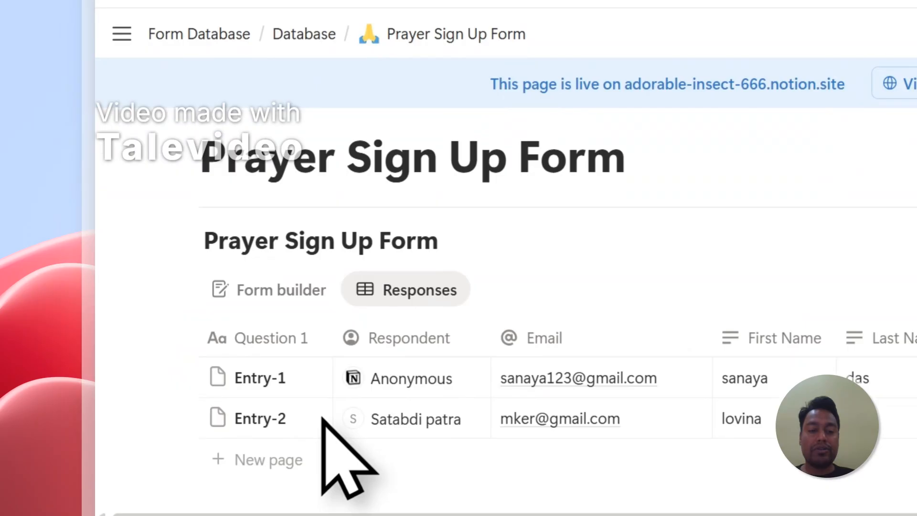
left_click(179, 378)
left_click(181, 415)
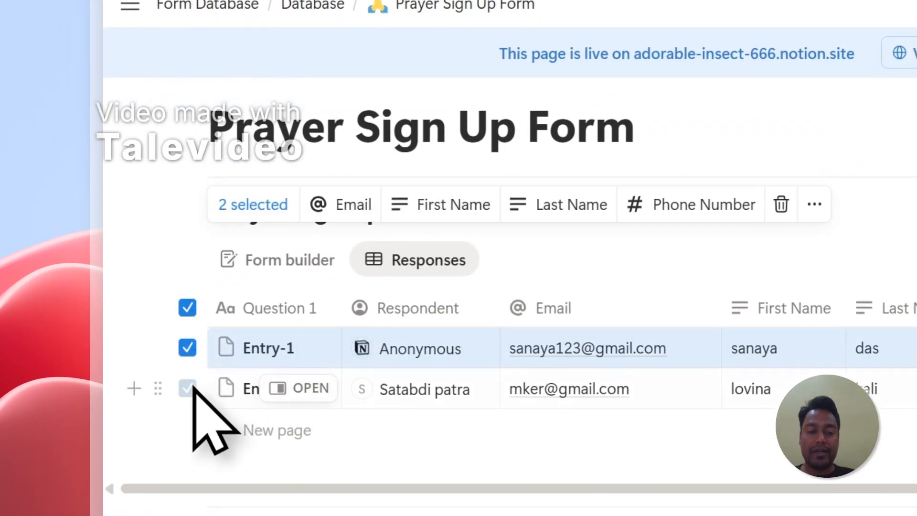
left_click(192, 315)
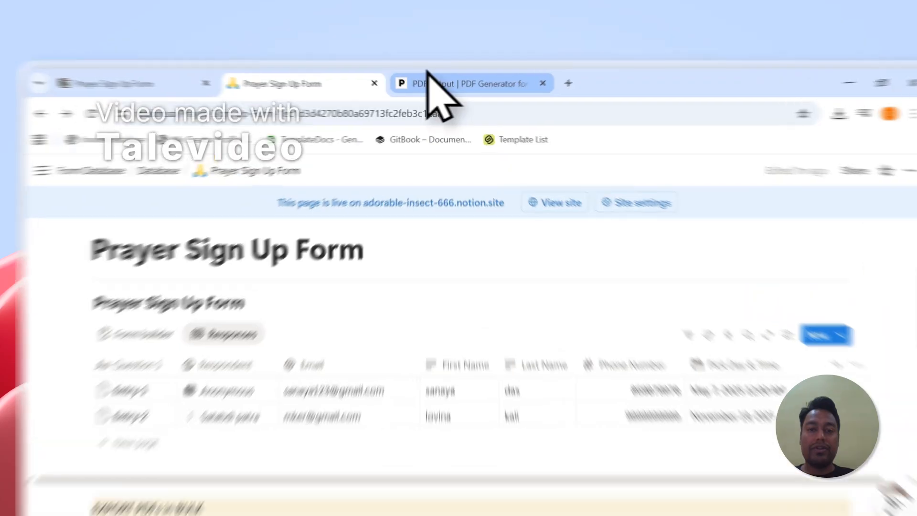
- Switch to the PDFOutput site and read how it generates PDFs from Google Docs using a Notion database
left_click(420, 70)
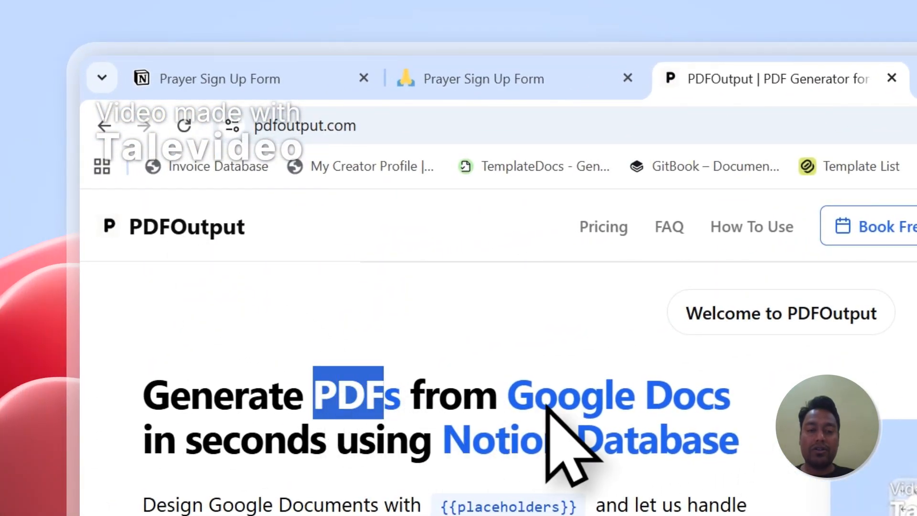
left_click_drag(514, 400, 697, 402)
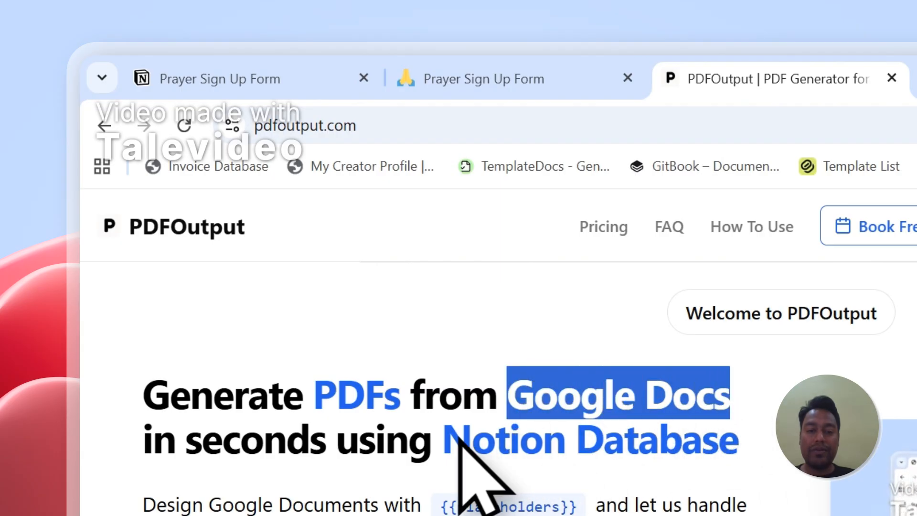
left_click_drag(458, 439, 673, 449)
left_click(506, 78)
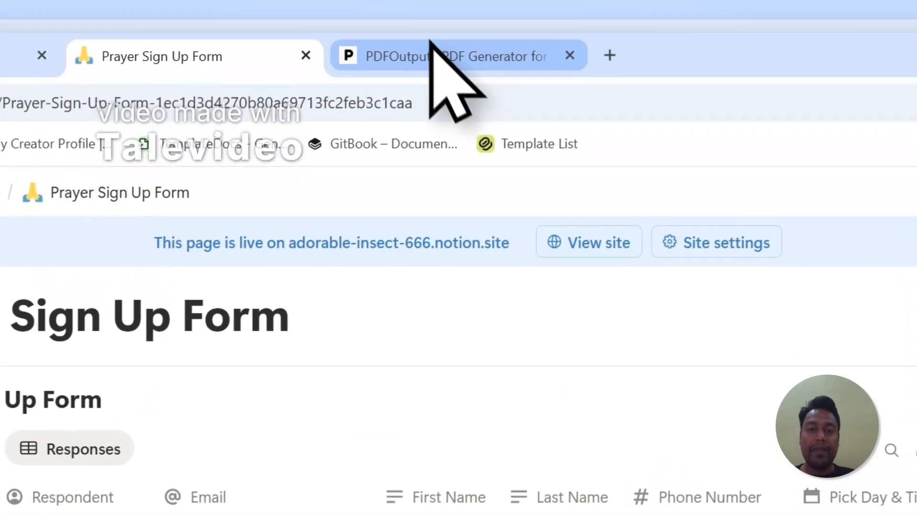
left_click(432, 57)
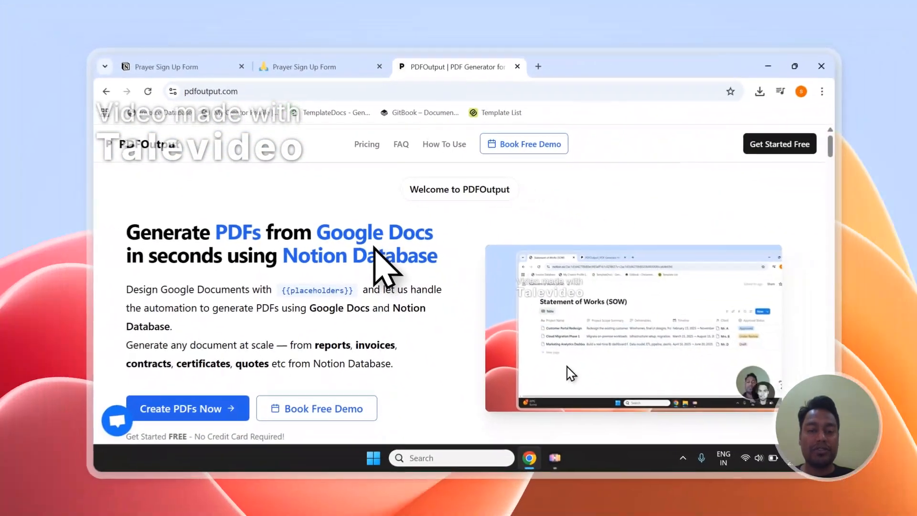
scroll(372, 250, "down", 2)
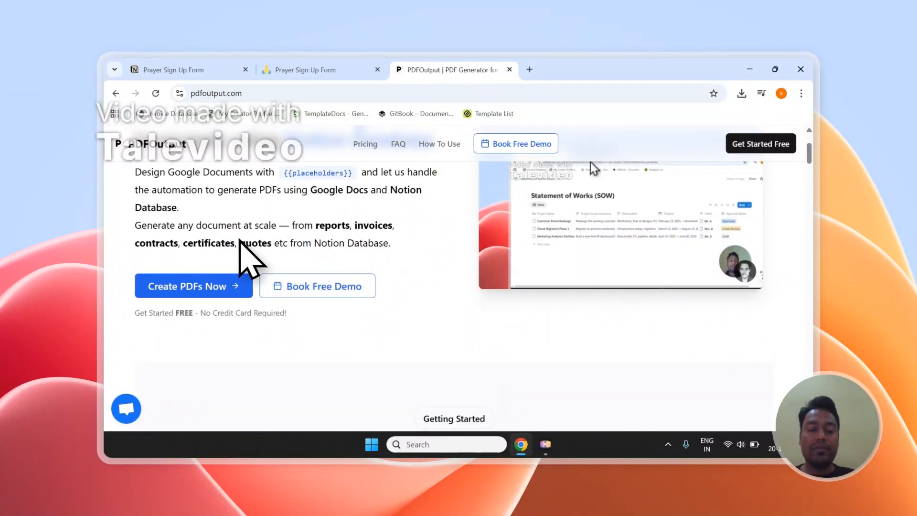
scroll(253, 251, "up", 1)
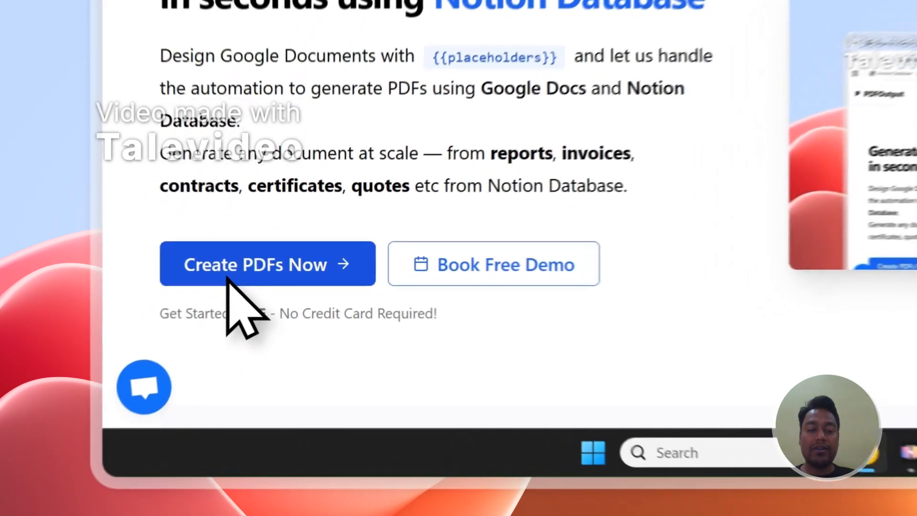
- Open the PDFOutput sign-in and sign in with the existing Google account used for Notion
left_click(179, 340)
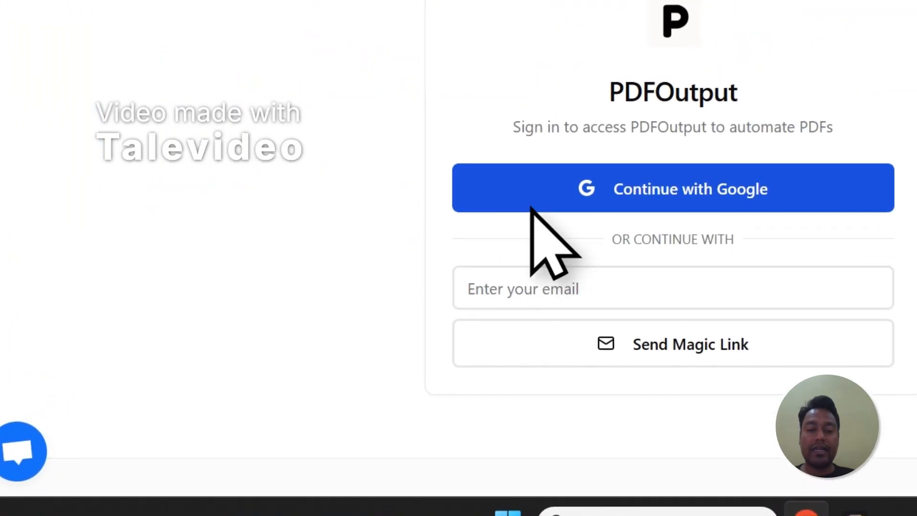
left_click(529, 206)
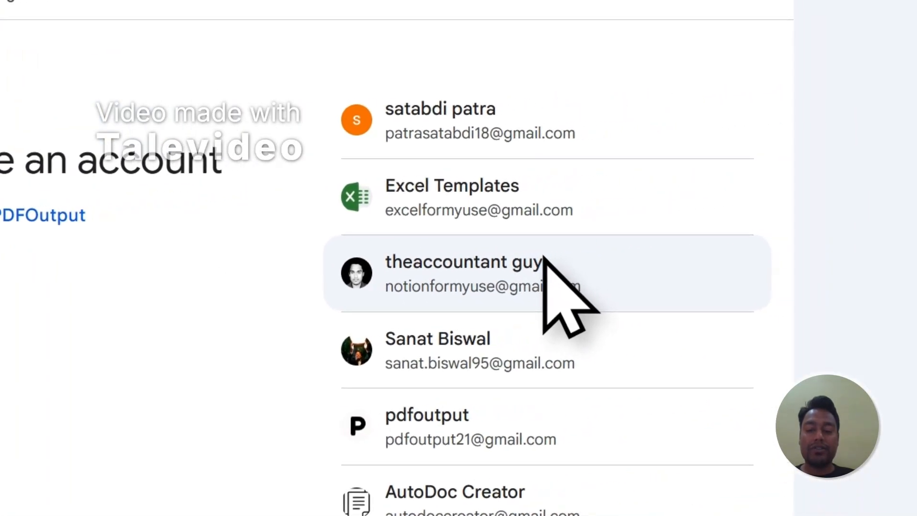
left_click(543, 261)
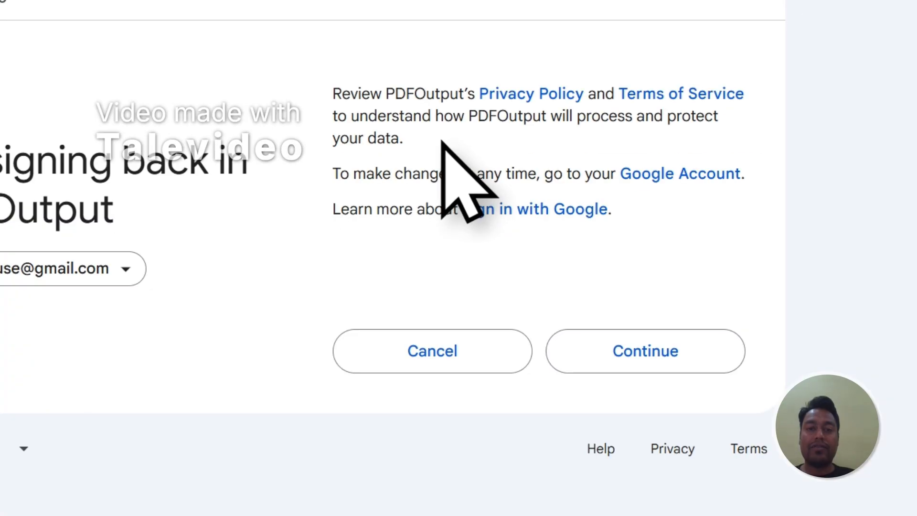
left_click(643, 363)
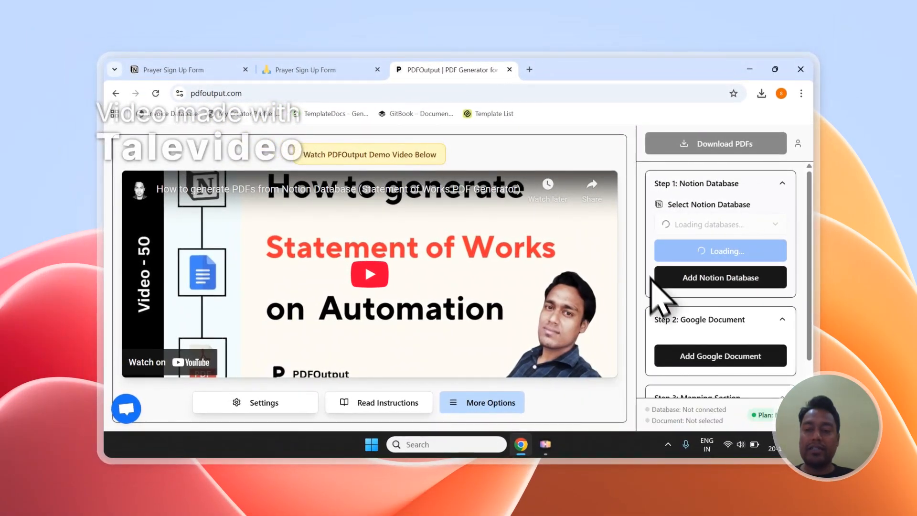
- Review the database properties listed in PDFOutput and start connecting an additional Notion database
left_click(361, 66)
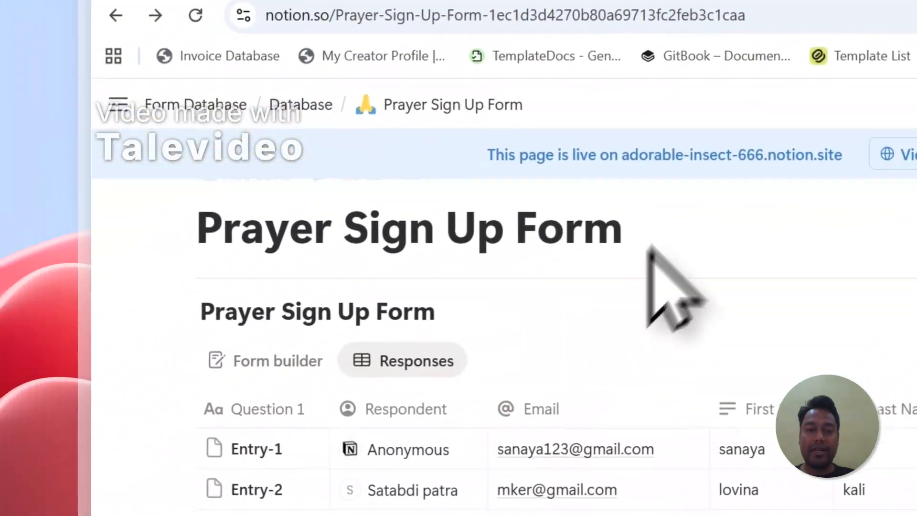
left_click(426, 70)
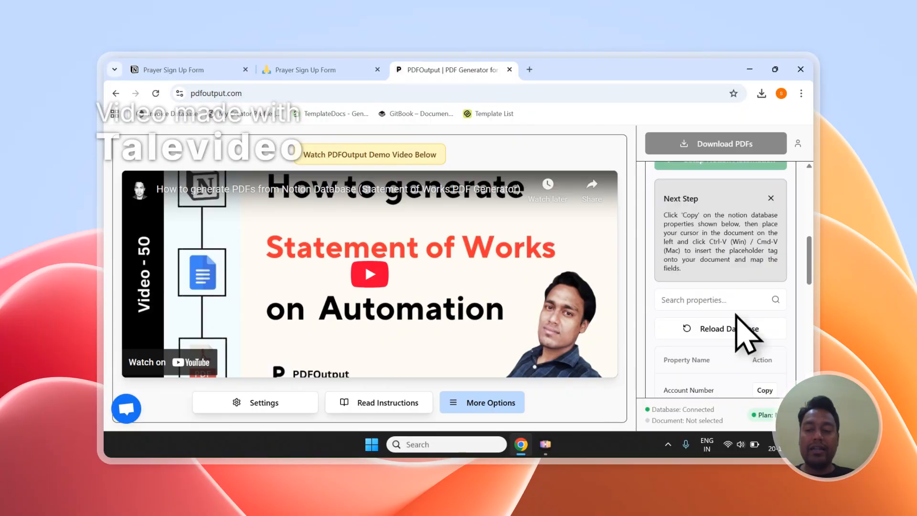
scroll(735, 315, "down", 5)
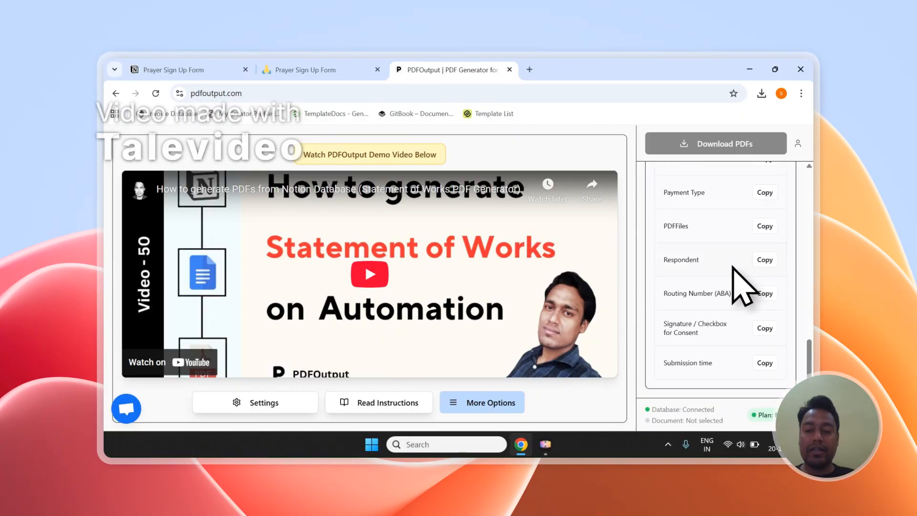
scroll(702, 287, "up", 8)
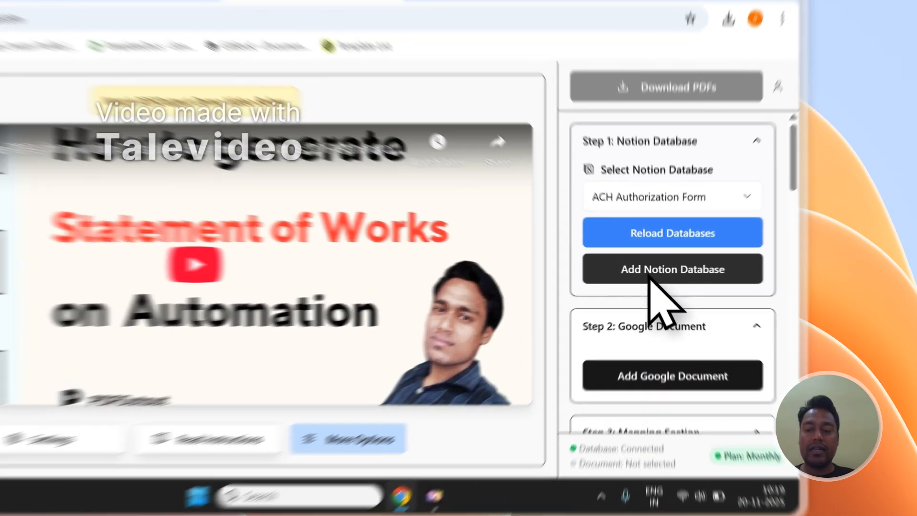
left_click(714, 284)
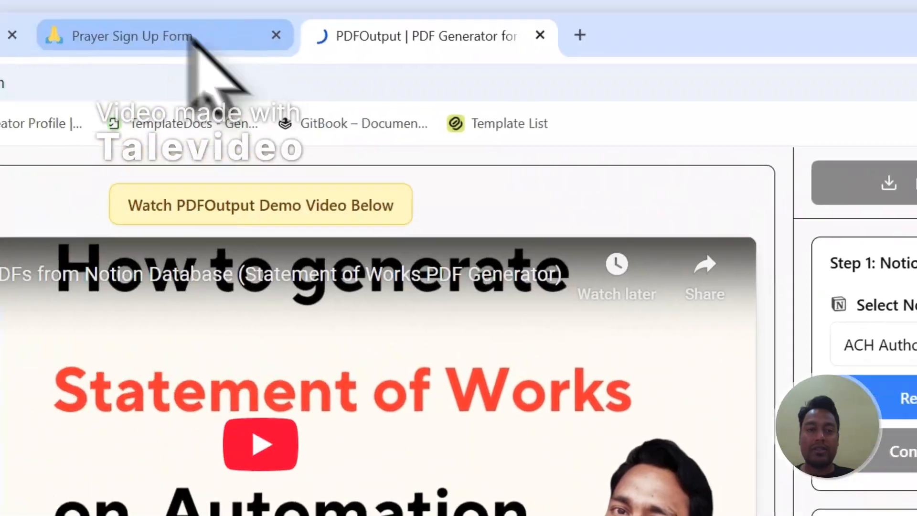
- Copy the page title "Prayer Sign Up Form" from its Notion page
left_click(191, 38)
left_click_drag(467, 306, 59, 302)
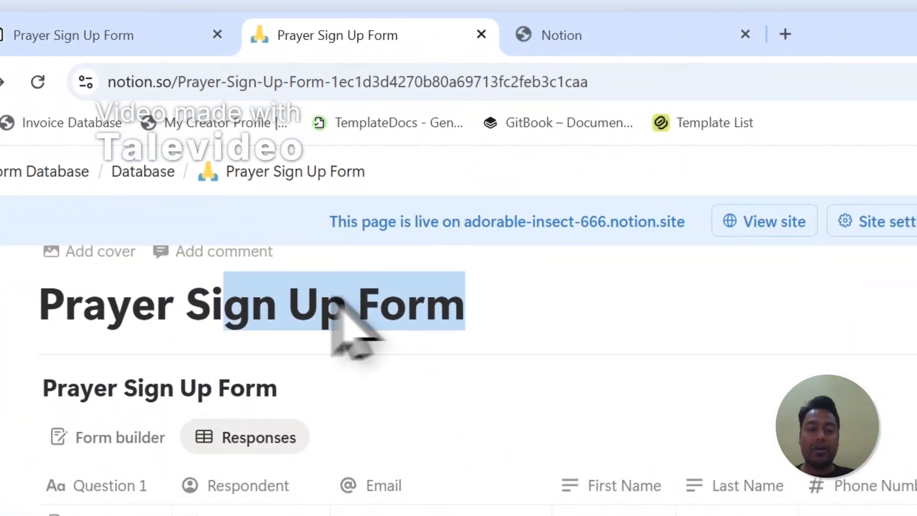
right_click(126, 315)
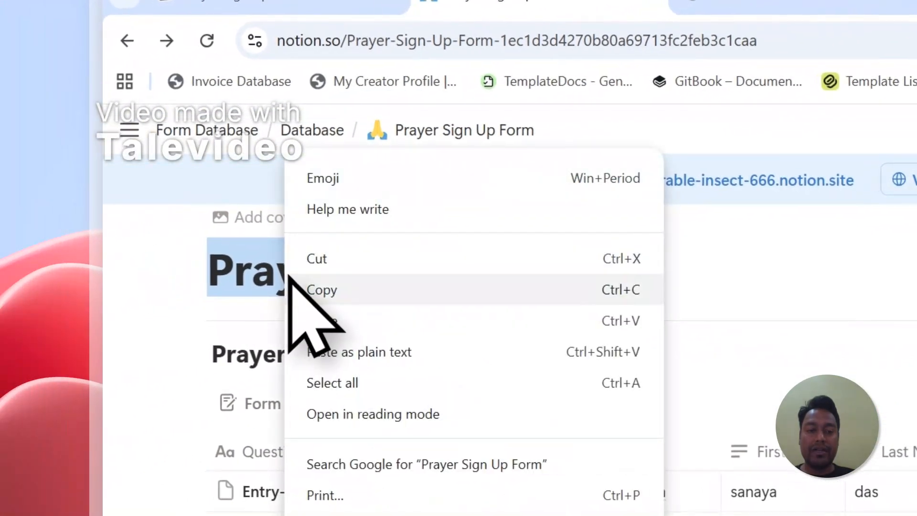
left_click(153, 320)
scroll(513, 344, "up", 5)
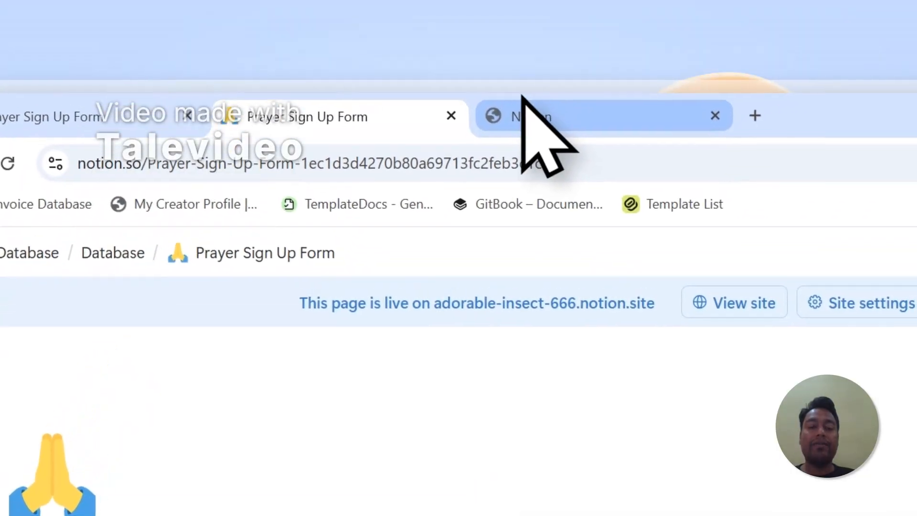
- In the Notion authorization for PDFOutput, search the pages for "Prayer Sign Up Form" and select the page under Form Database / Database
left_click(569, 21)
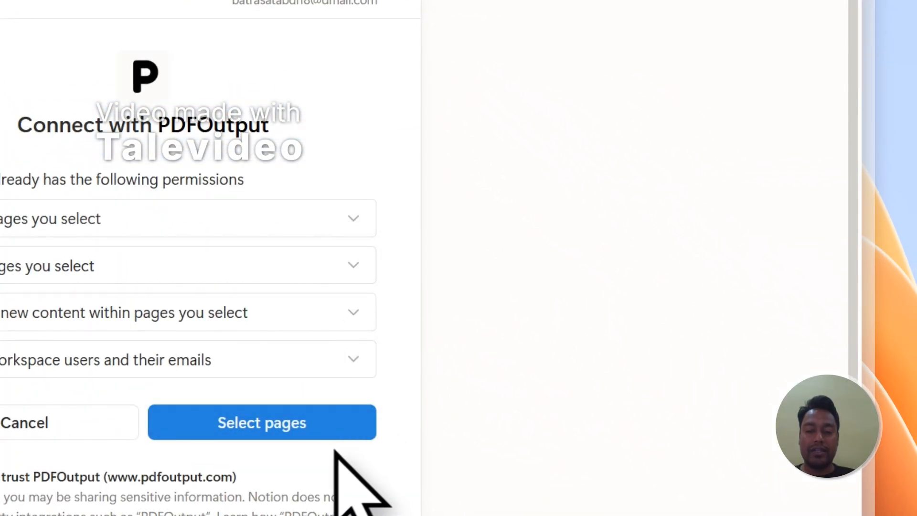
left_click(322, 432)
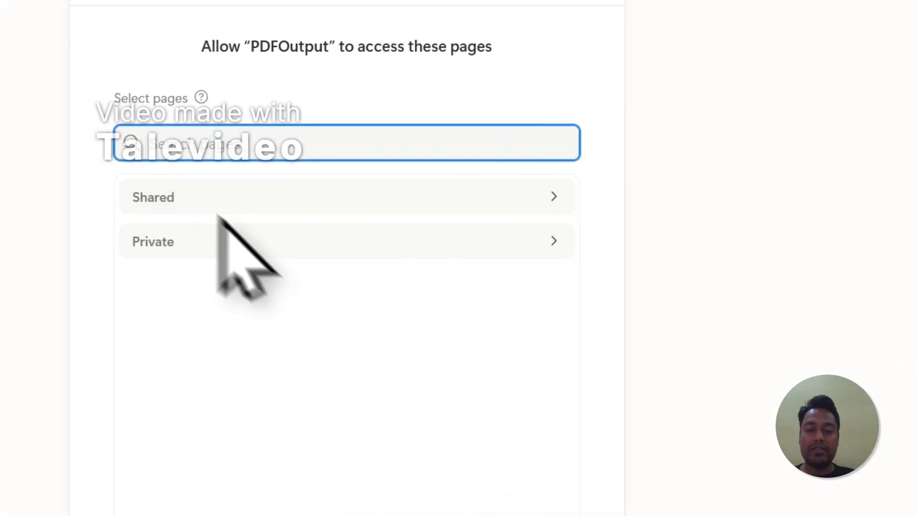
right_click(167, 150)
left_click(242, 281)
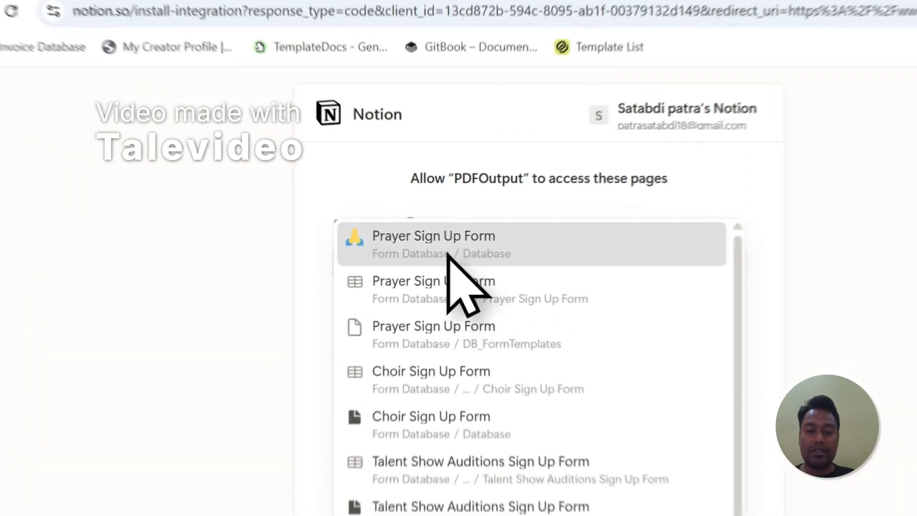
left_click(402, 228)
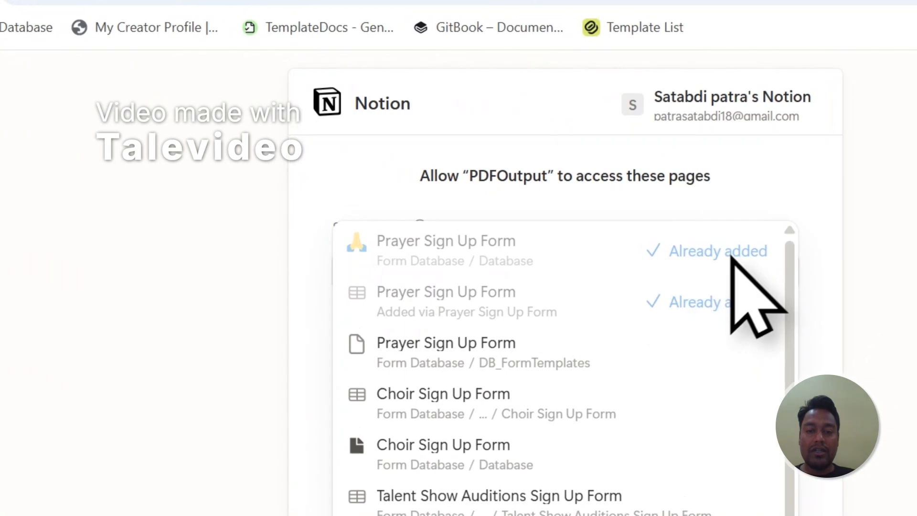
left_click(693, 204)
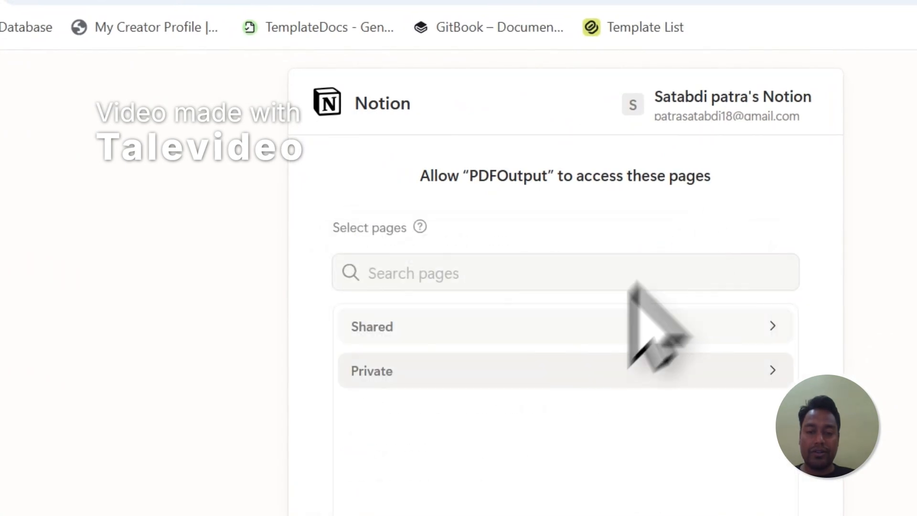
- Expand the private pages and check which pages are manually selected for PDFOutput access
scroll(573, 349, "down", 2)
left_click(572, 216)
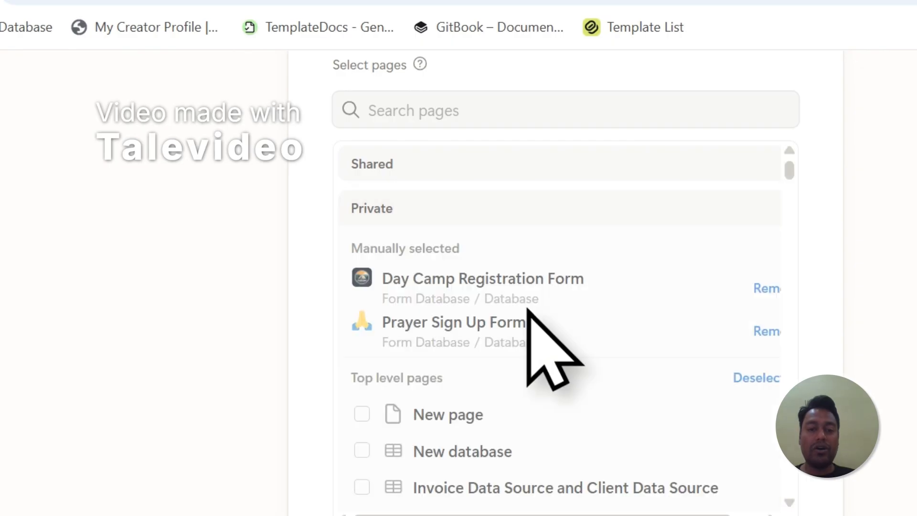
scroll(506, 300, "up", 3)
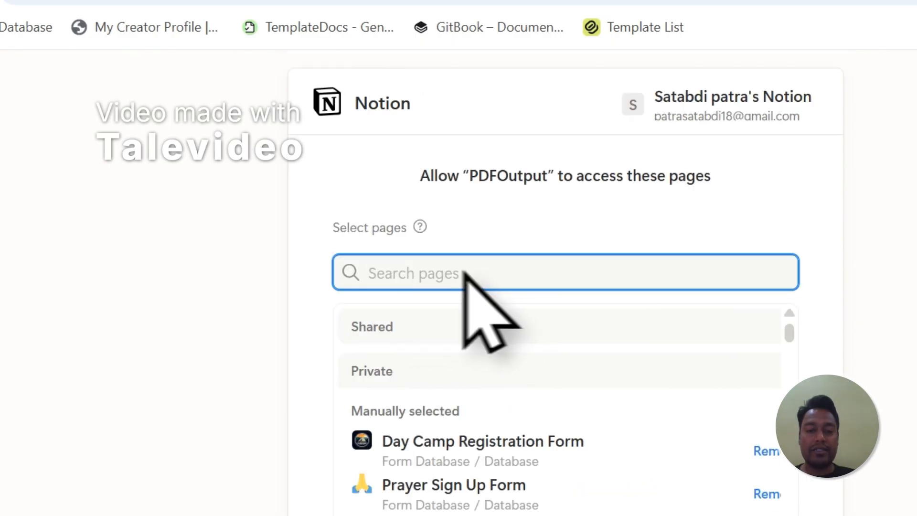
scroll(456, 299, "down", 5)
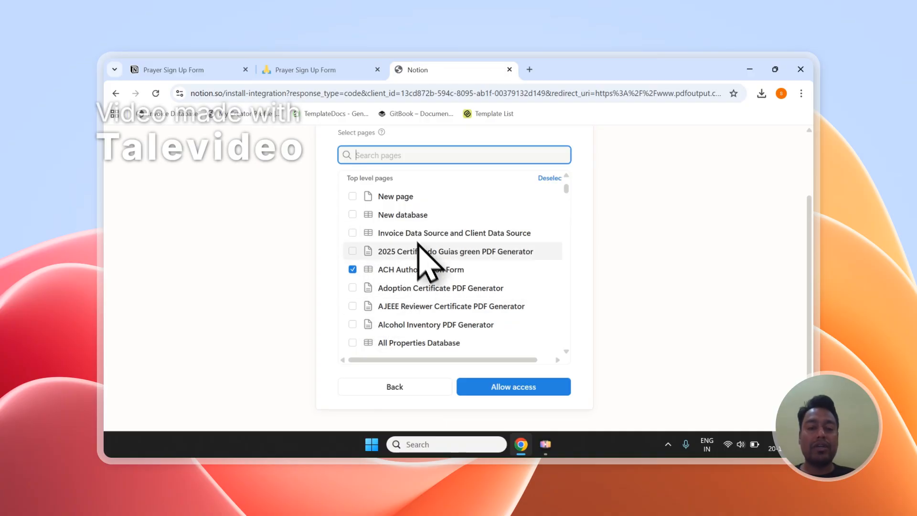
scroll(448, 253, "up", 6)
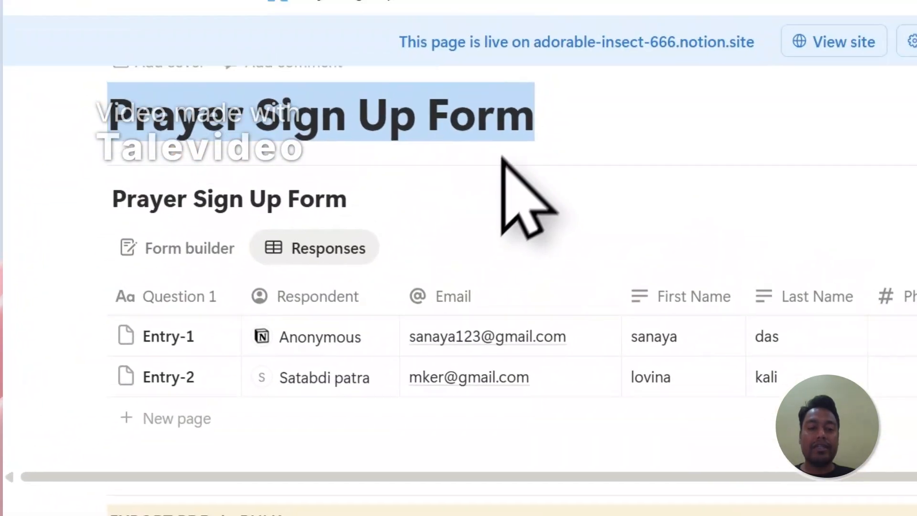
- Compare the Prayer Sign Up Form page title in Notion with the pages selected for PDFOutput access
left_click(501, 157)
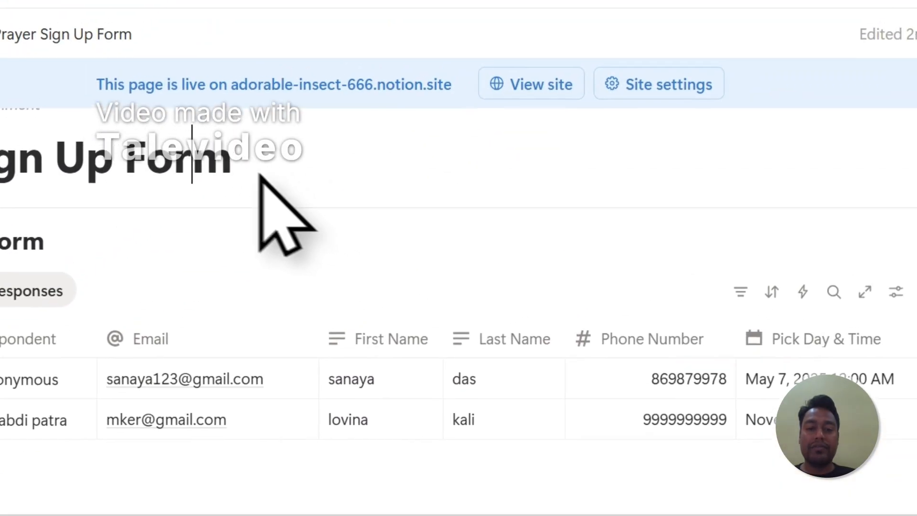
left_click_drag(515, 191, 205, 195)
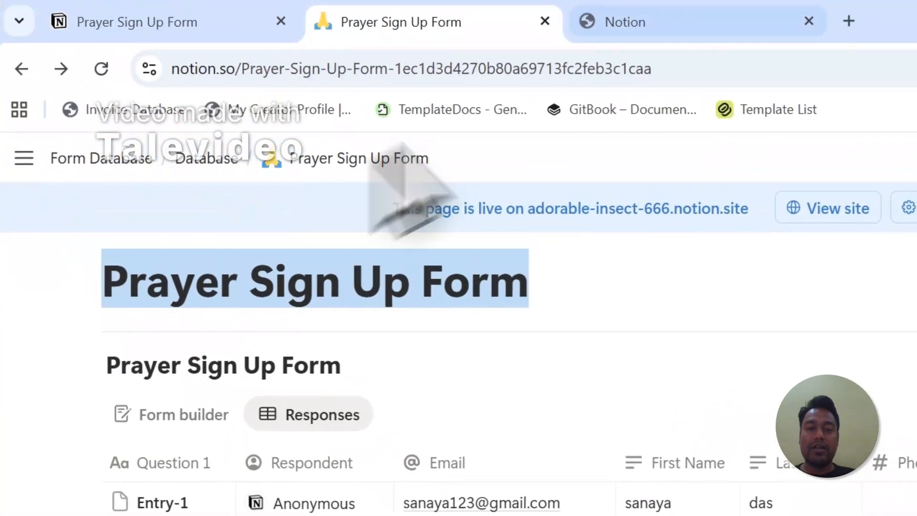
left_click(650, 23)
left_click(563, 357)
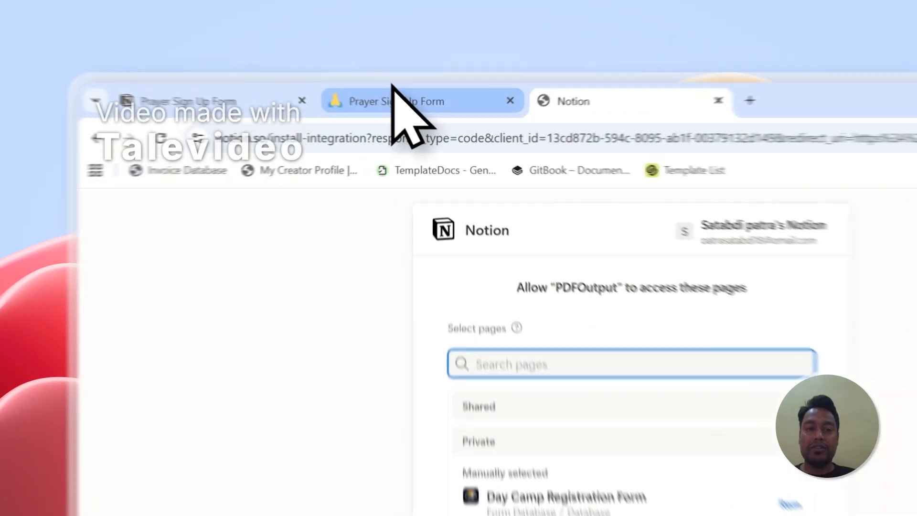
left_click(308, 71)
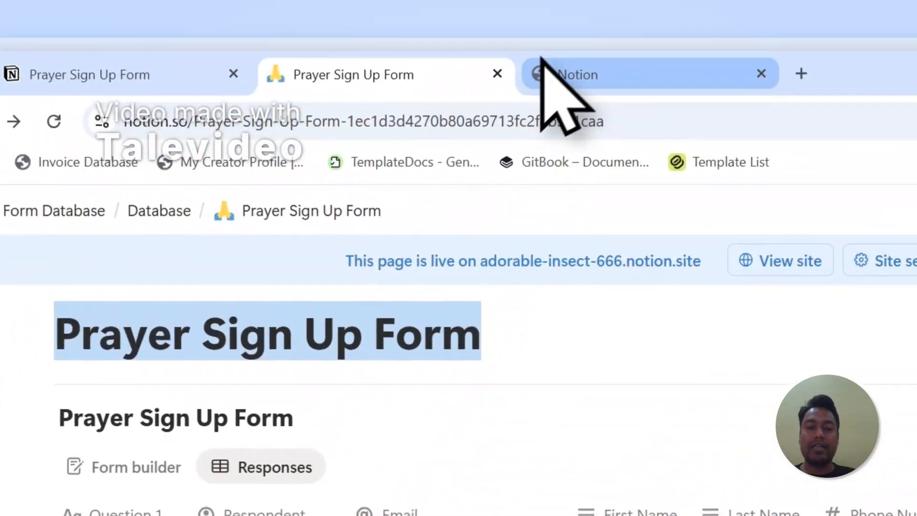
left_click(542, 66)
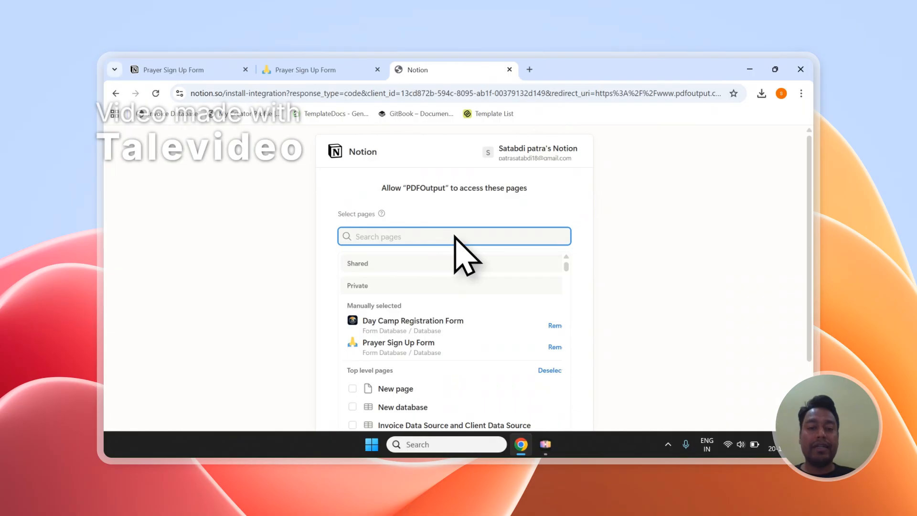
scroll(460, 248, "down", 2)
scroll(465, 243, "up", 2)
scroll(478, 215, "down", 2)
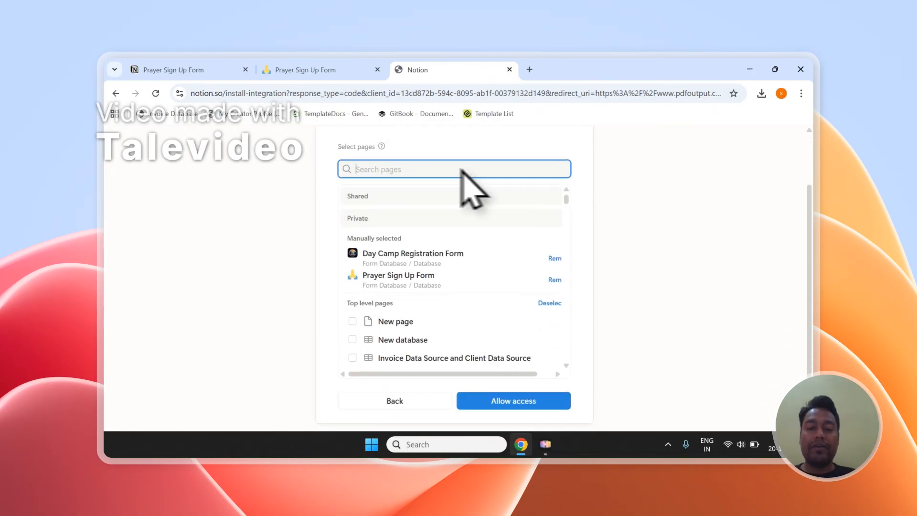
- Allow PDFOutput access to the selected Notion pages and check which databases are available in its Notion database selection
scroll(461, 170, "down", 1)
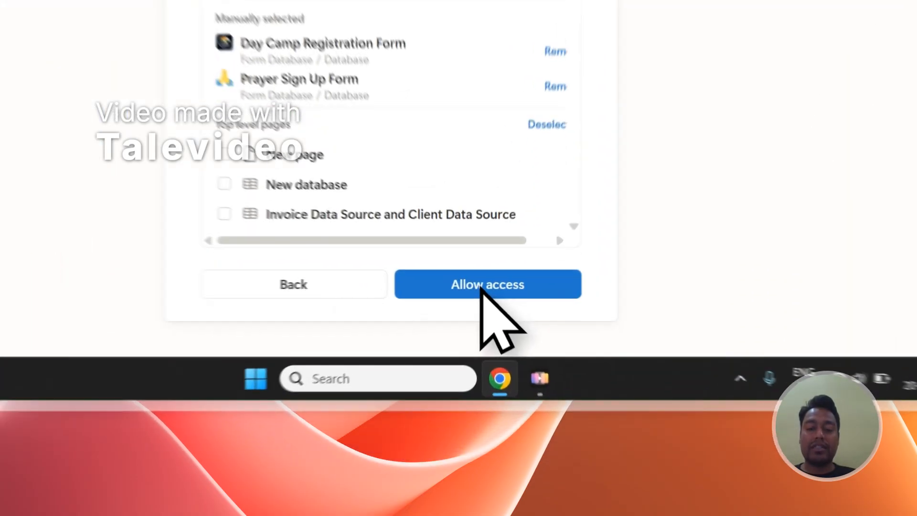
left_click(508, 389)
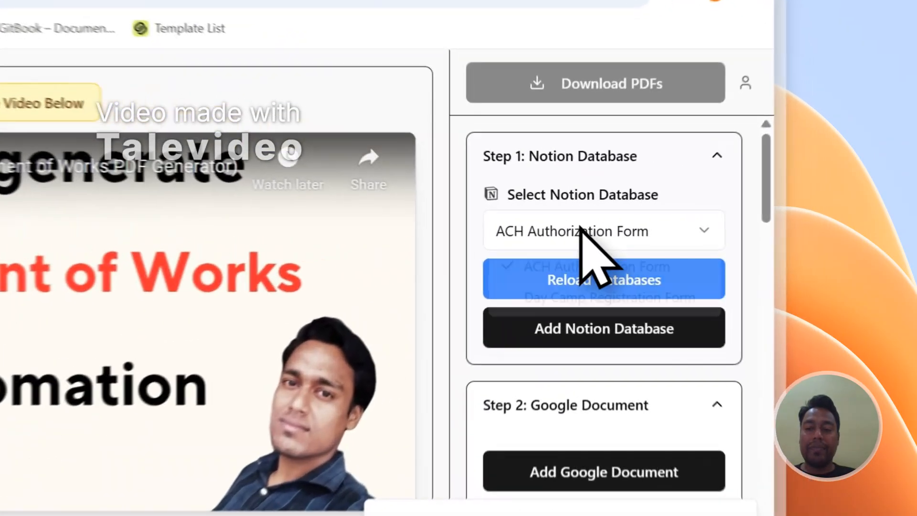
left_click(707, 222)
left_click(709, 223)
left_click(709, 224)
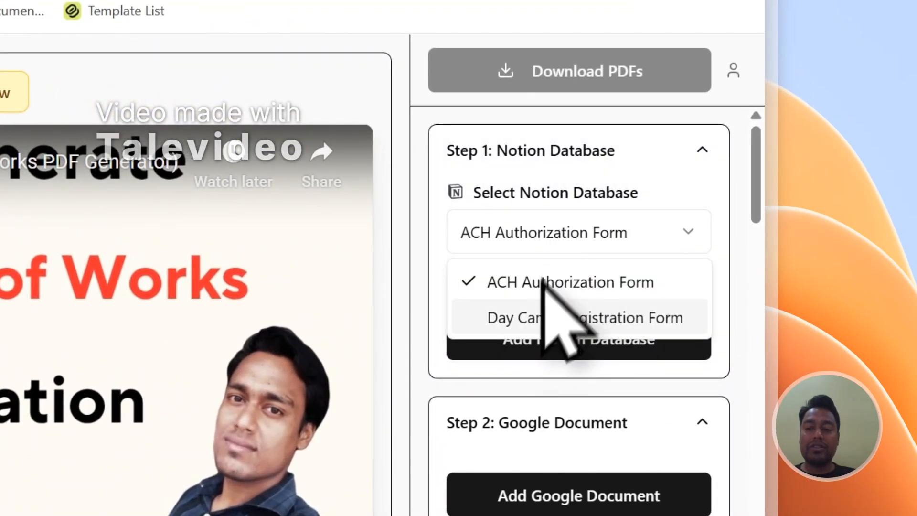
left_click(542, 231)
left_click(563, 290)
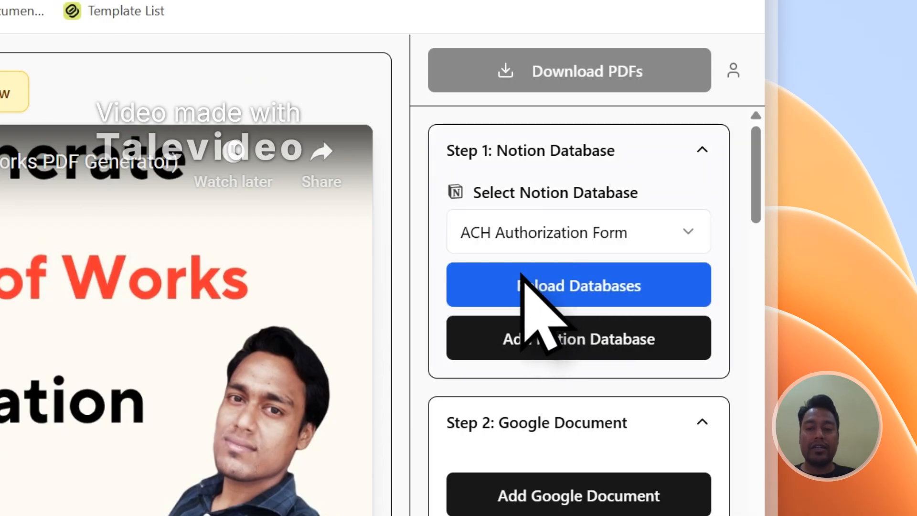
- Reload the Notion databases in PDFOutput and refresh the page
left_click(525, 247)
left_click(525, 248)
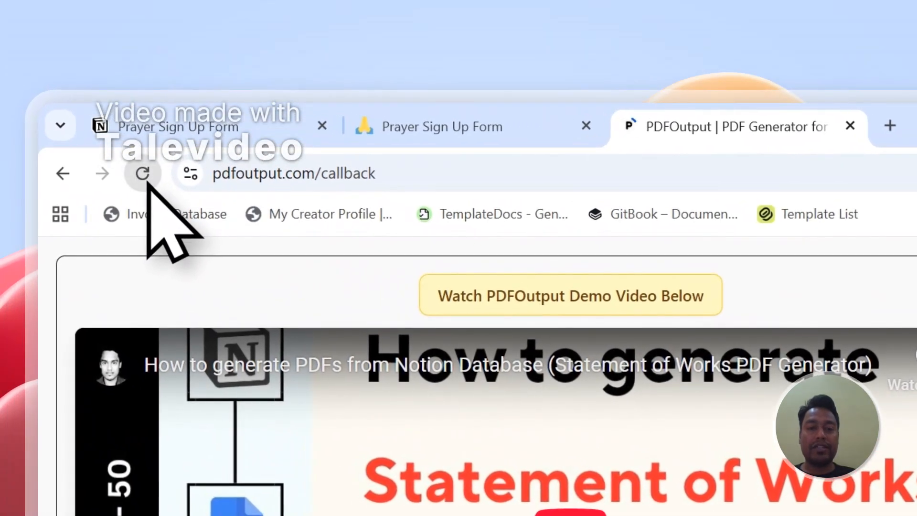
left_click(142, 173)
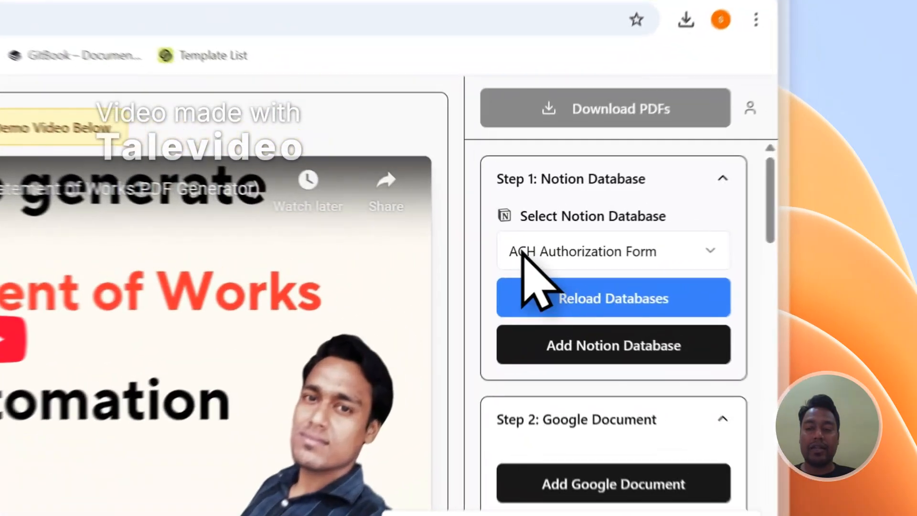
- Select Prayer Sign Up Form as the Notion database in Step 1
left_click(669, 227)
left_click(726, 233)
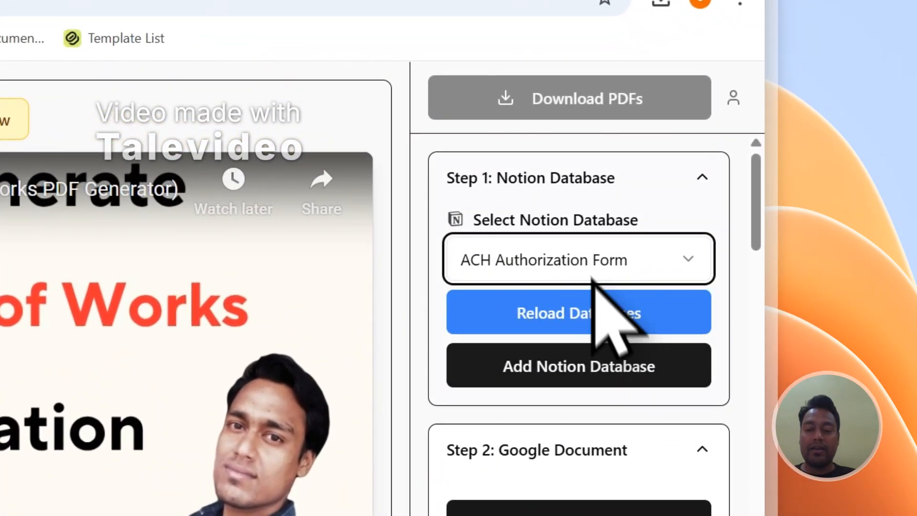
scroll(592, 287, "down", 4)
scroll(563, 388, "up", 4)
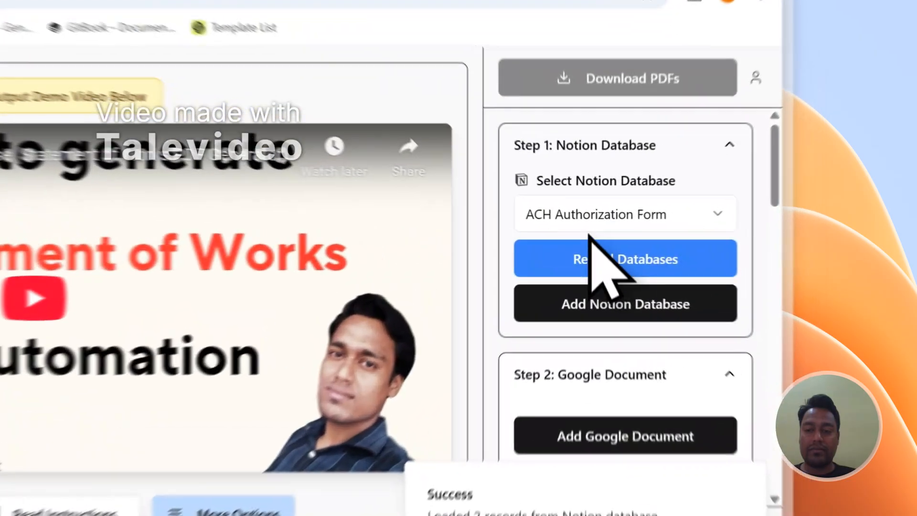
left_click(699, 229)
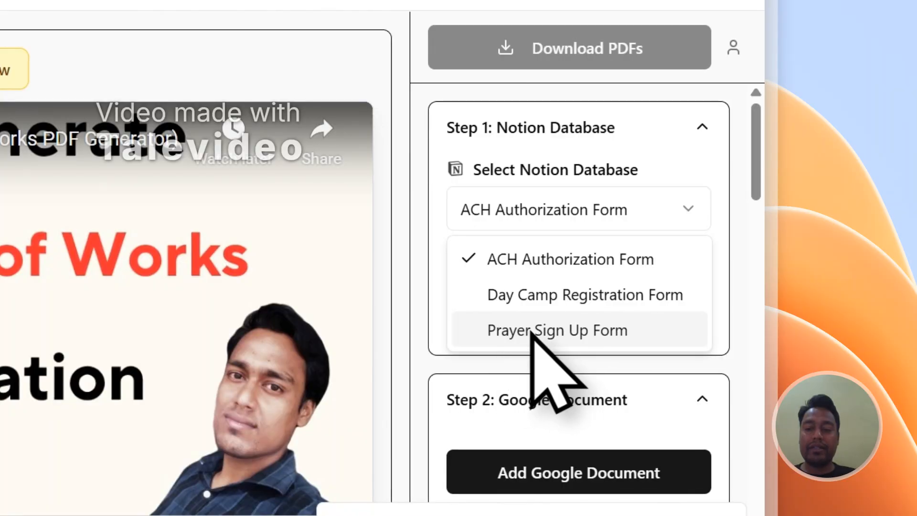
left_click(548, 332)
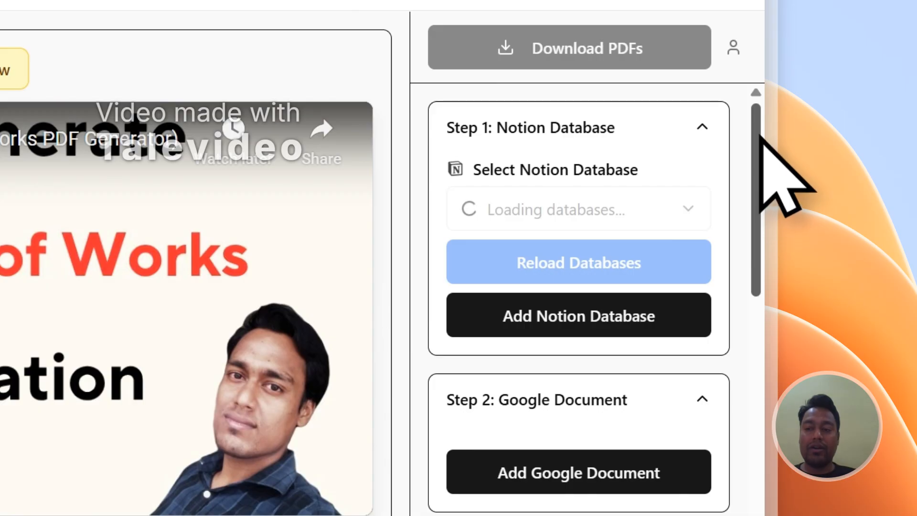
- Review the property names listed for the Prayer Sign Up Form database in the mapping section
left_click_drag(760, 137, 760, 393)
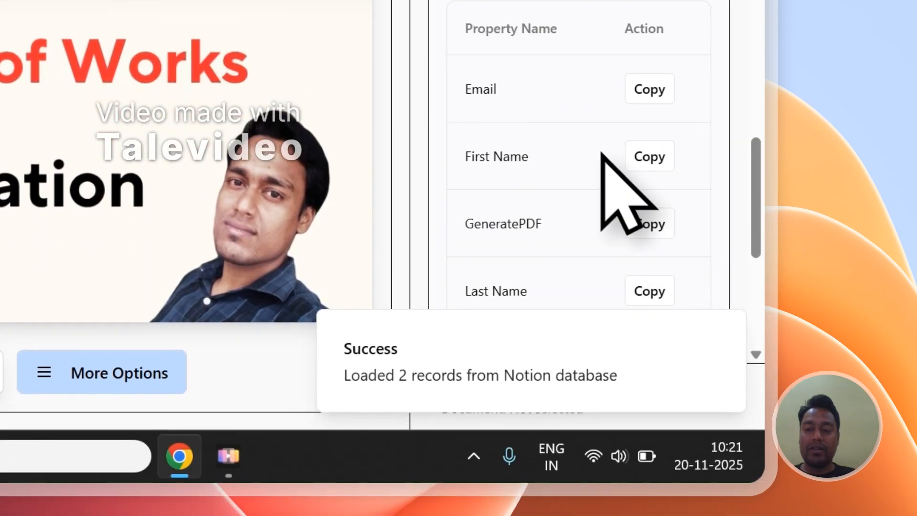
scroll(602, 154, "up", 1)
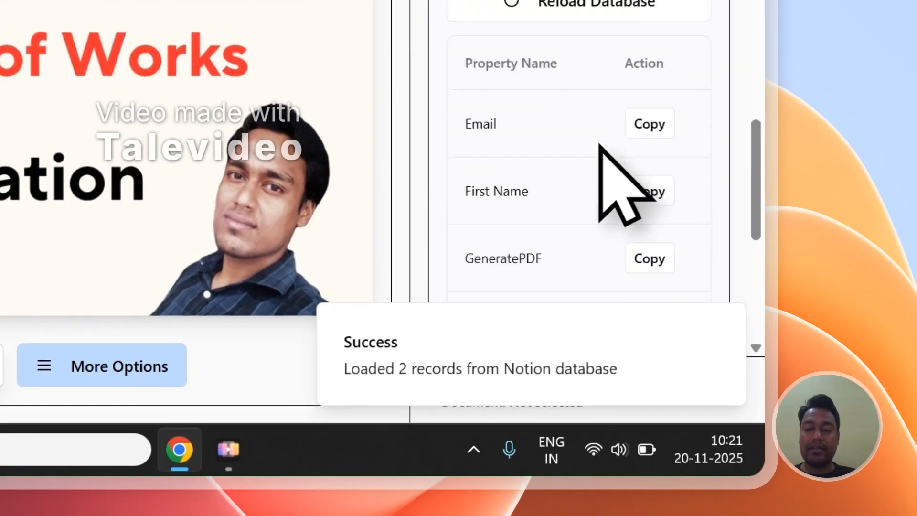
scroll(600, 148, "down", 5)
scroll(599, 144, "up", 3)
scroll(602, 157, "down", 6)
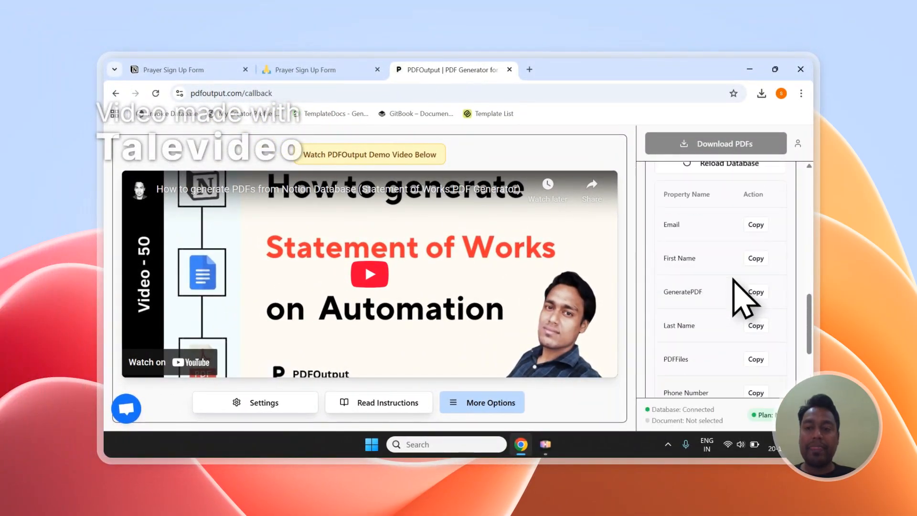
scroll(733, 280, "up", 6)
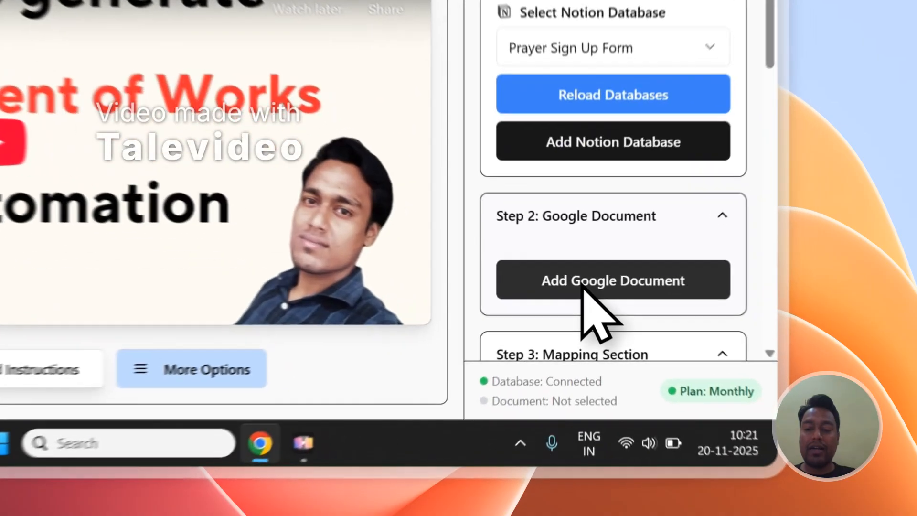
- Look at the option of selecting an existing Google document, and add a new demo document as the template instead
left_click(705, 356)
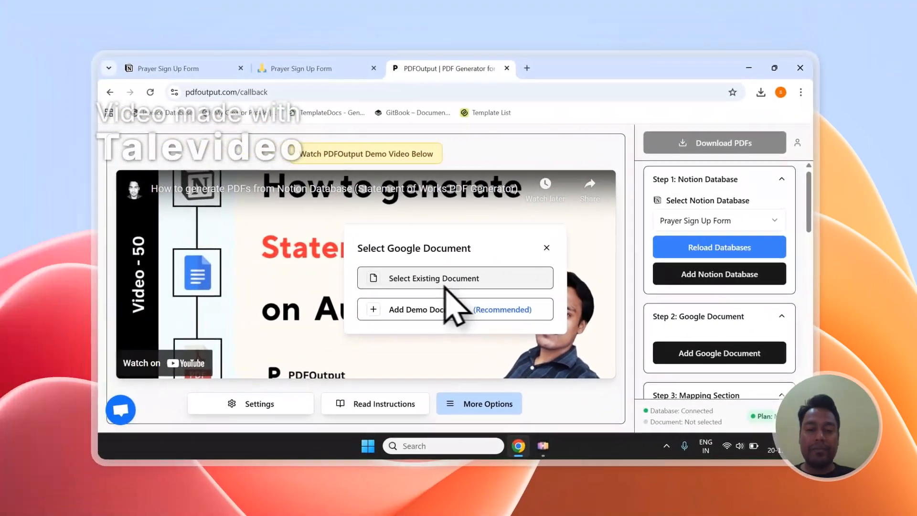
left_click(421, 285)
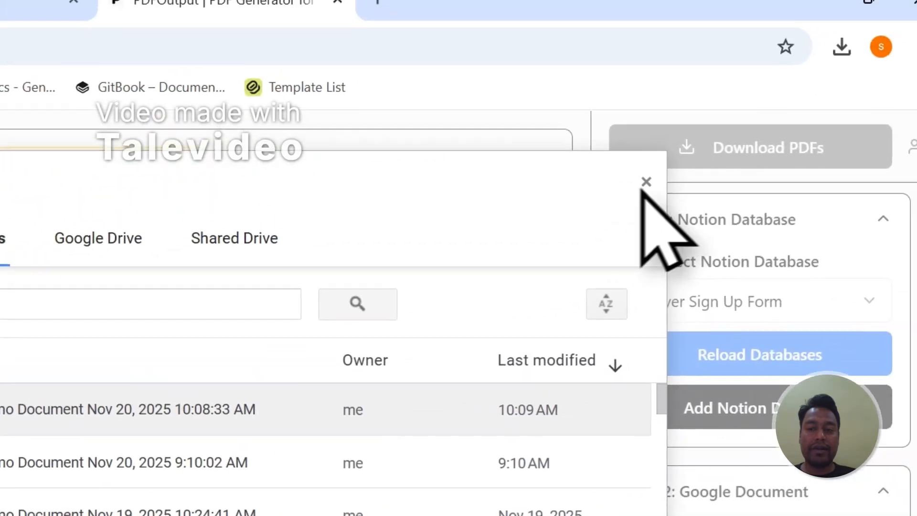
left_click(647, 180)
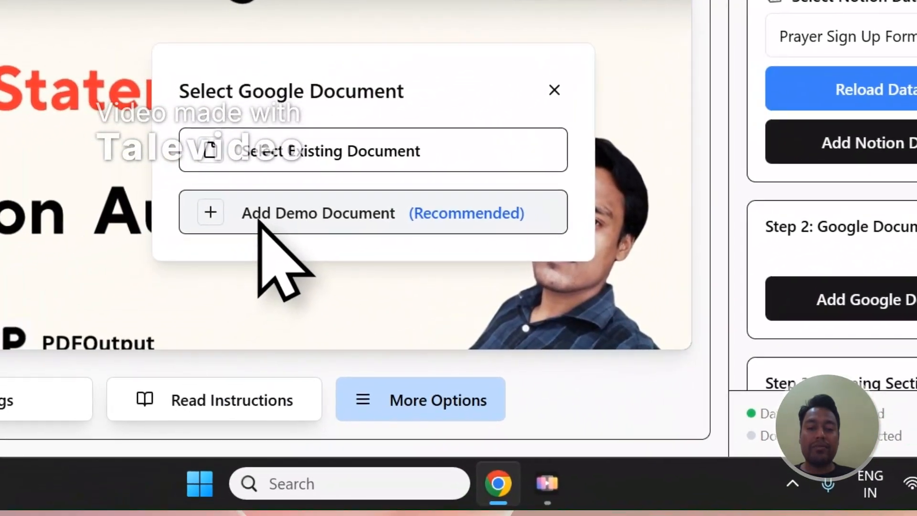
left_click(40, 303)
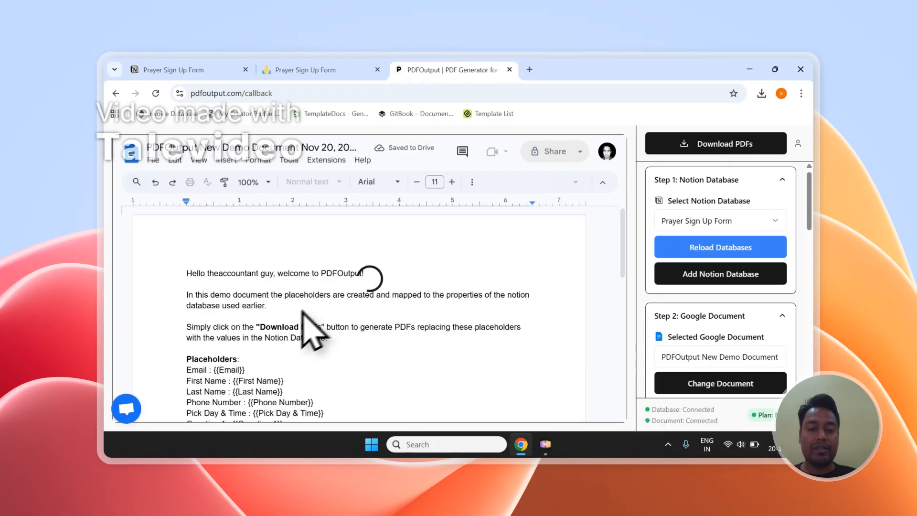
- Delete the introductory text above the Placeholders heading in the demo document and look over the remaining placeholders
scroll(307, 288, "down", 3)
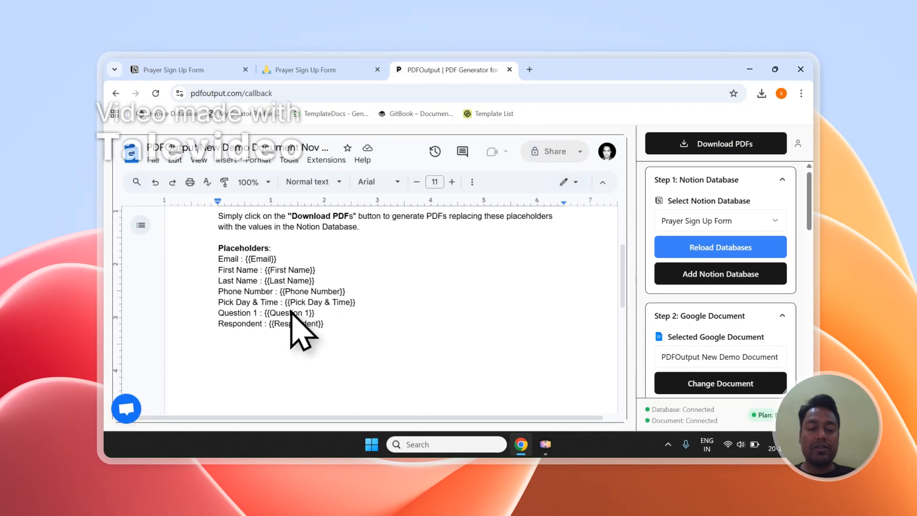
left_click_drag(352, 295, 208, 221)
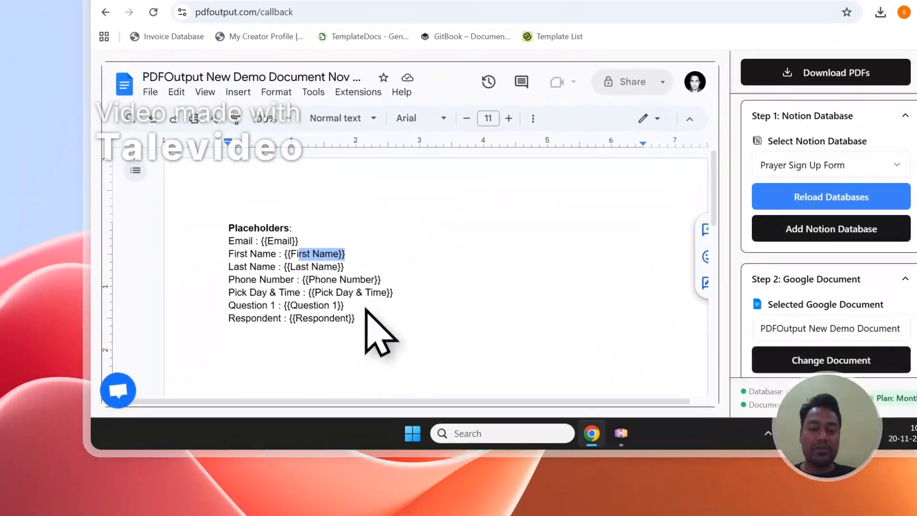
left_click_drag(344, 305, 254, 260)
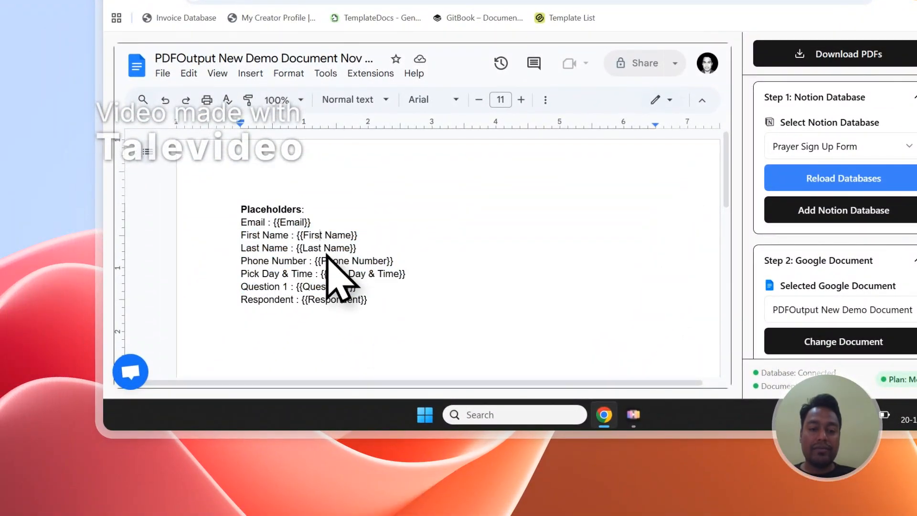
left_click(366, 65)
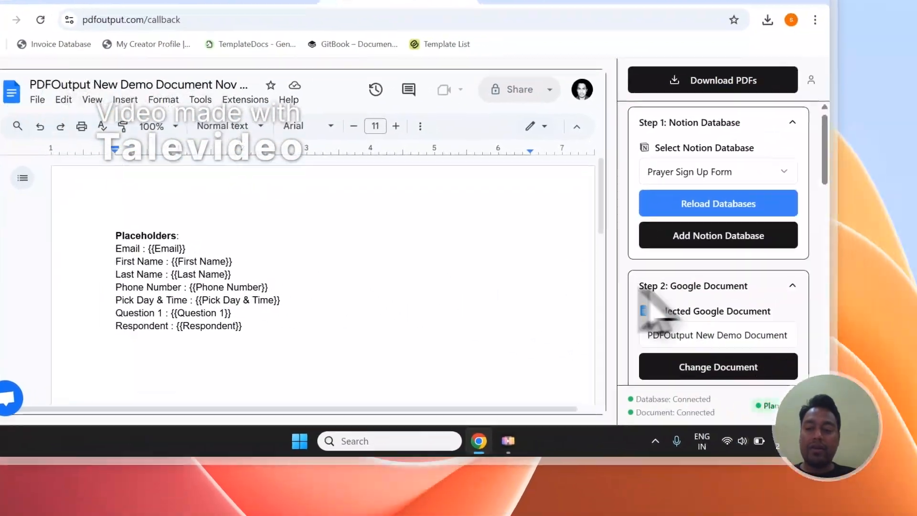
- Check the response columns in the Notion database and set the PDF file name to the First Name property
scroll(811, 334, "down", 5)
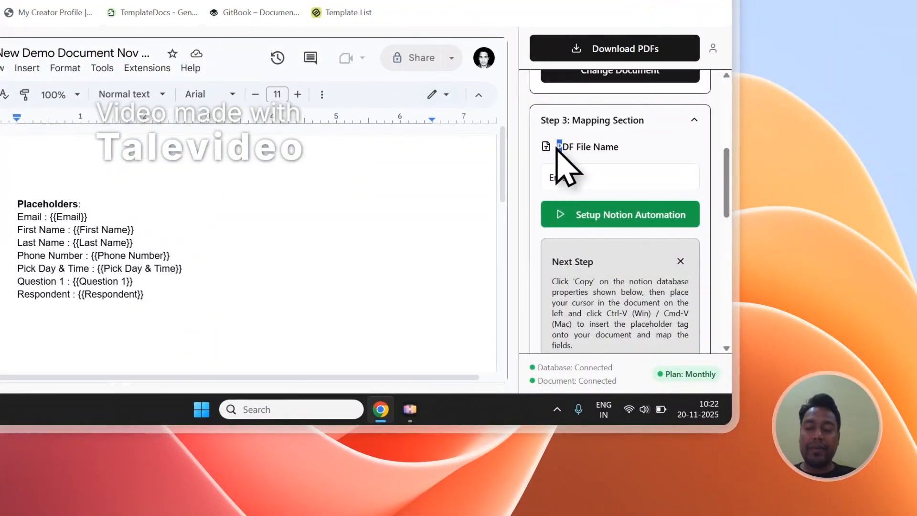
left_click(198, 107)
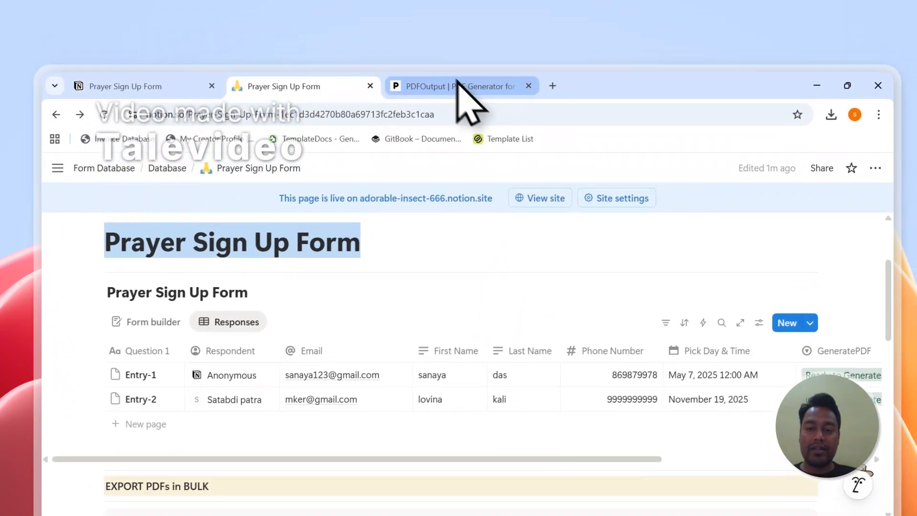
left_click(458, 86)
left_click(706, 334)
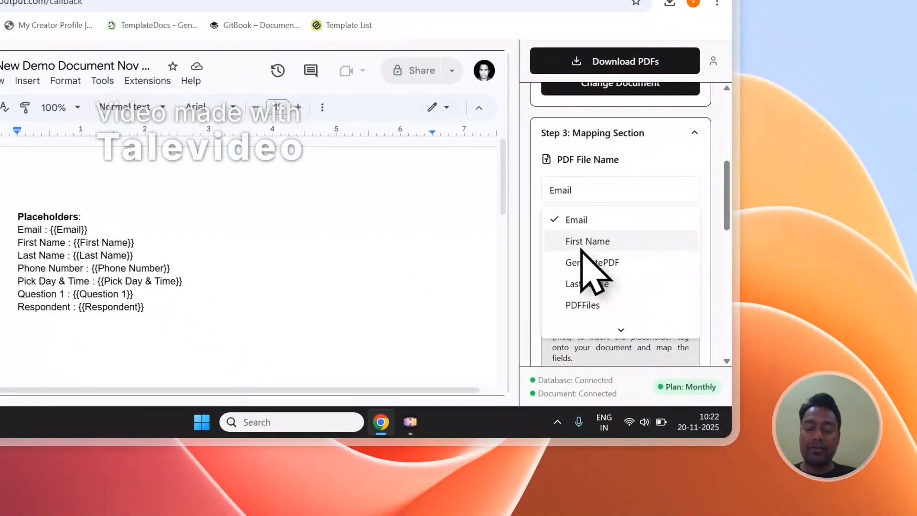
left_click(736, 386)
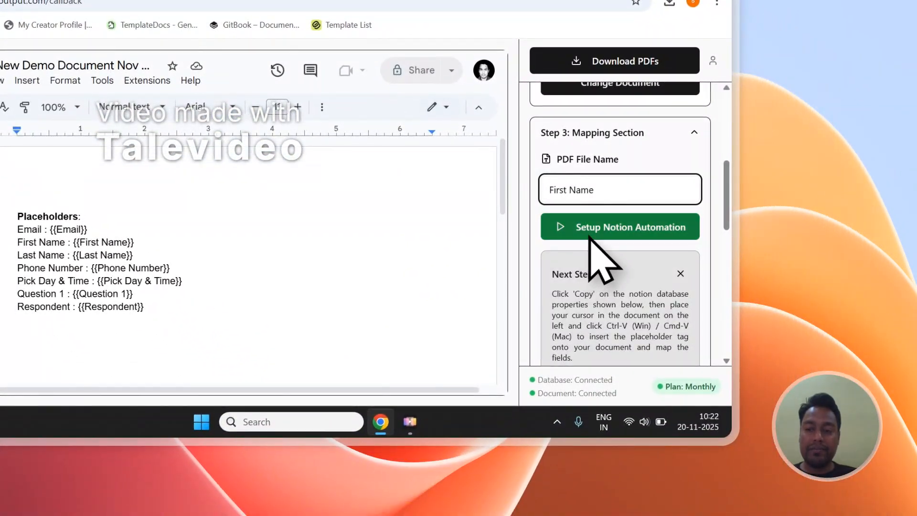
- Examine the Notion response columns across to GeneratePDF and PDFFiles, and return to the PDFOutput setup
left_click(274, 90)
left_click_drag(418, 375, 631, 344)
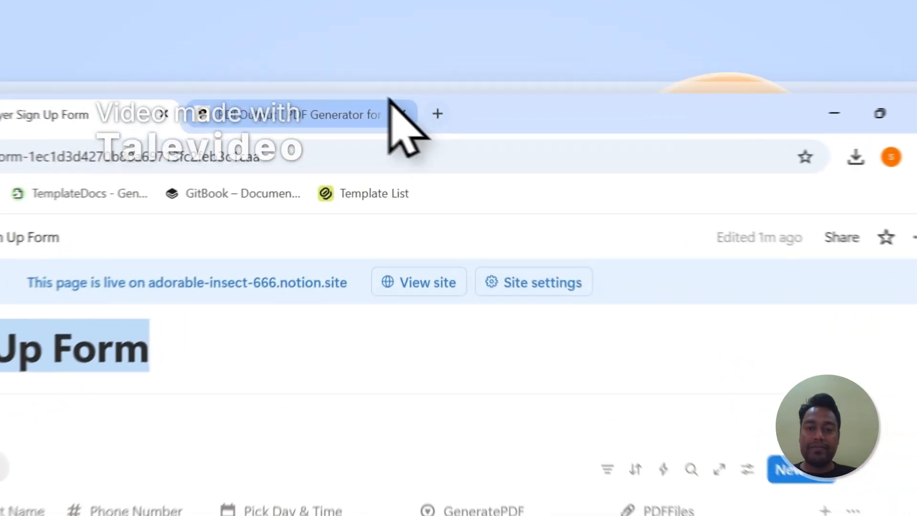
left_click(497, 71)
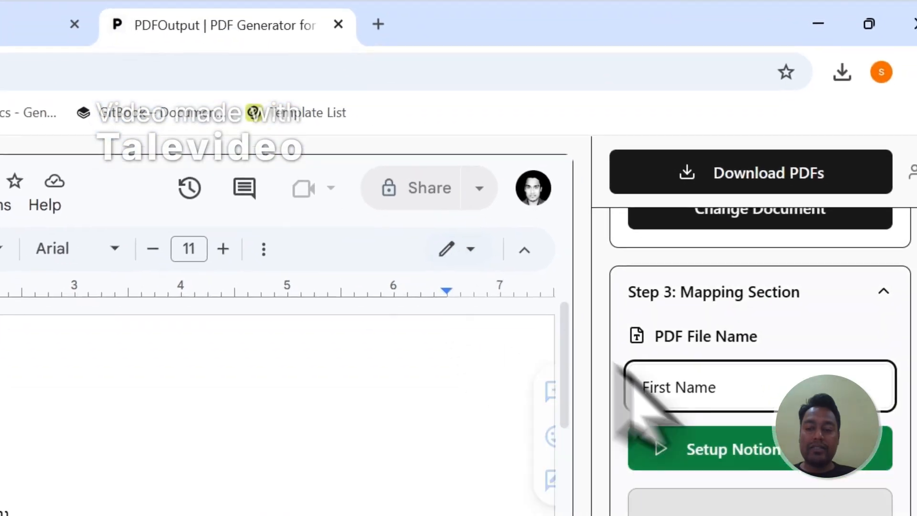
scroll(750, 396, "up", 10)
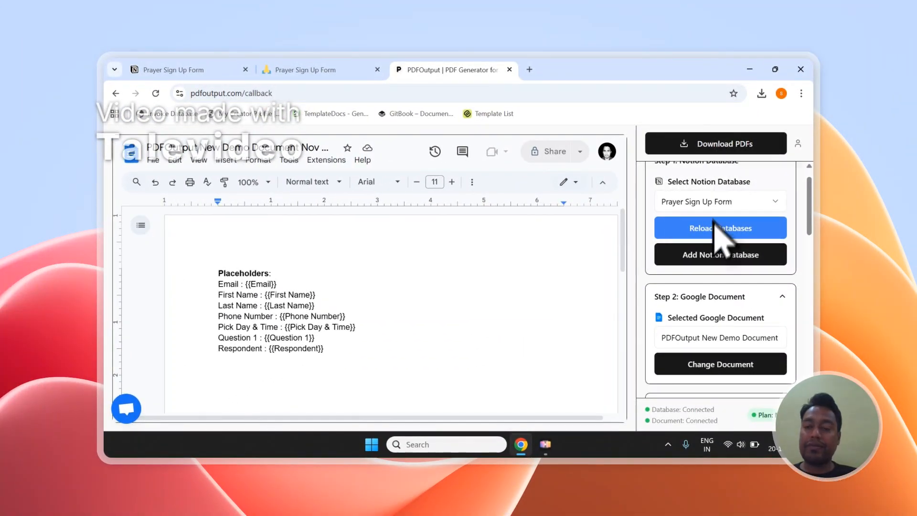
- Copy the Question 1 property placeholder and insert {{Question 1}} below the placeholder list in the document
scroll(706, 224, "down", 5)
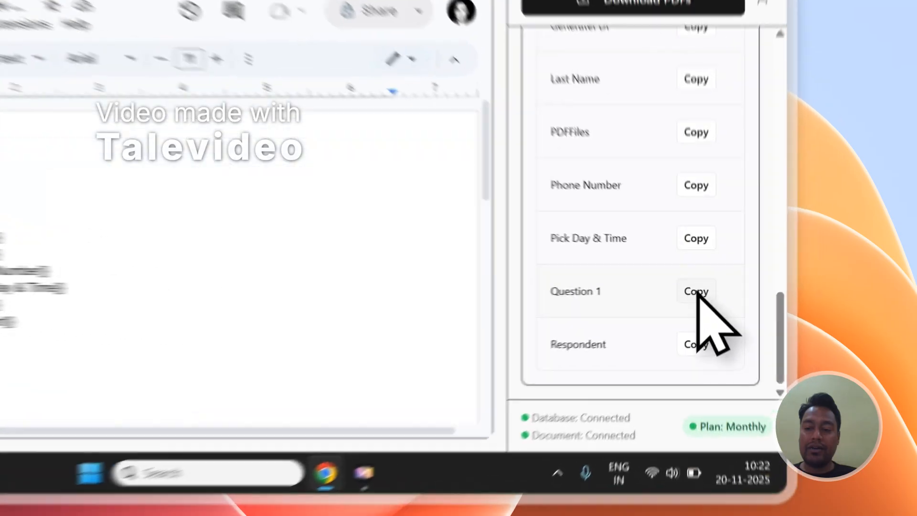
left_click(755, 329)
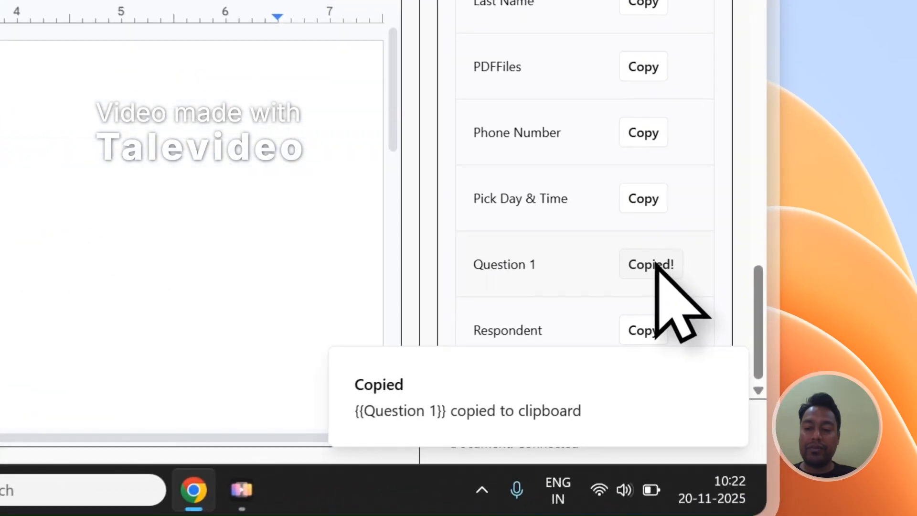
left_click(308, 375)
key("ctrl+v")
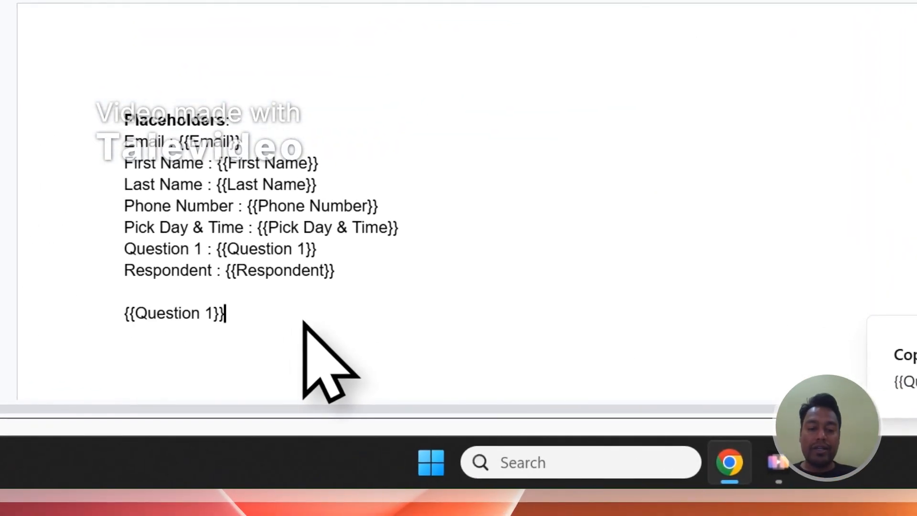
- Copy the Respondent property placeholder and insert {{Respondent}} on the line below {{Question 1}} in the document
left_click_drag(303, 321, 115, 317)
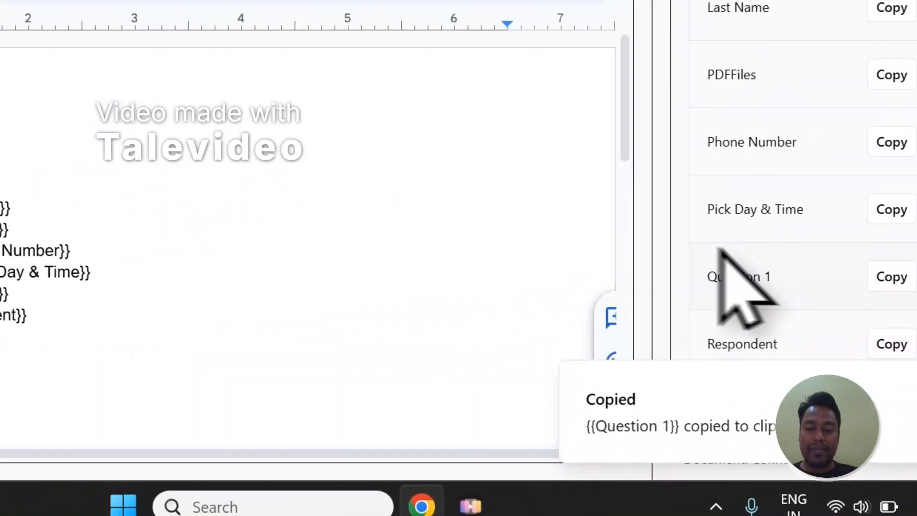
left_click(891, 343)
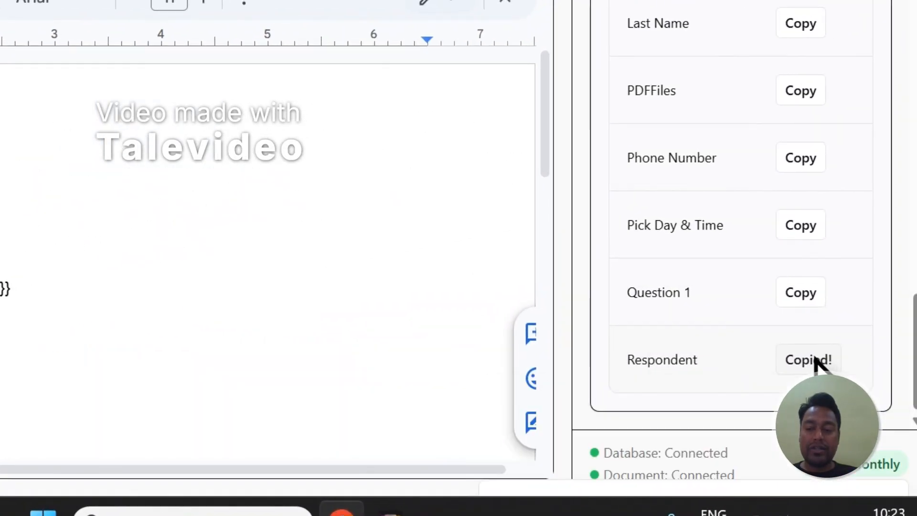
left_click(253, 327)
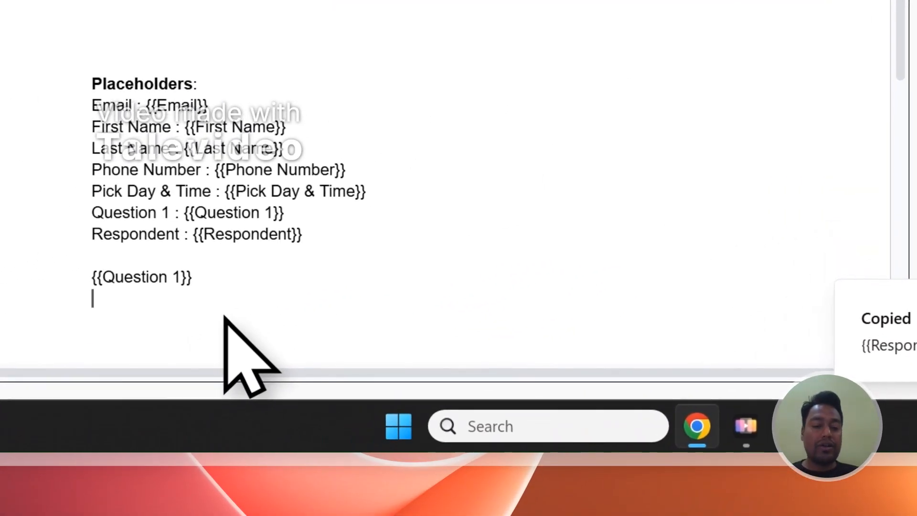
- Delete the extra {{Question 1}} and {{Respondent}} lines below the placeholder list
left_click_drag(247, 303, 96, 280)
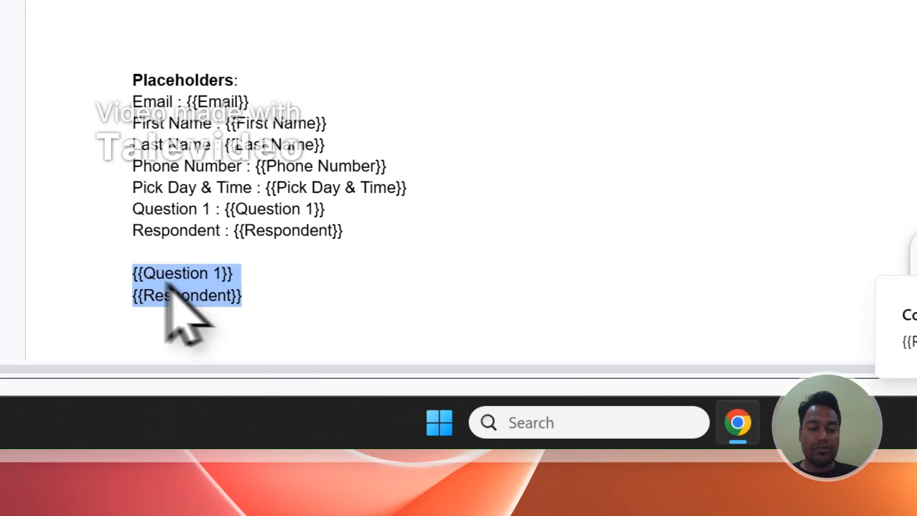
scroll(721, 219, "up", 5)
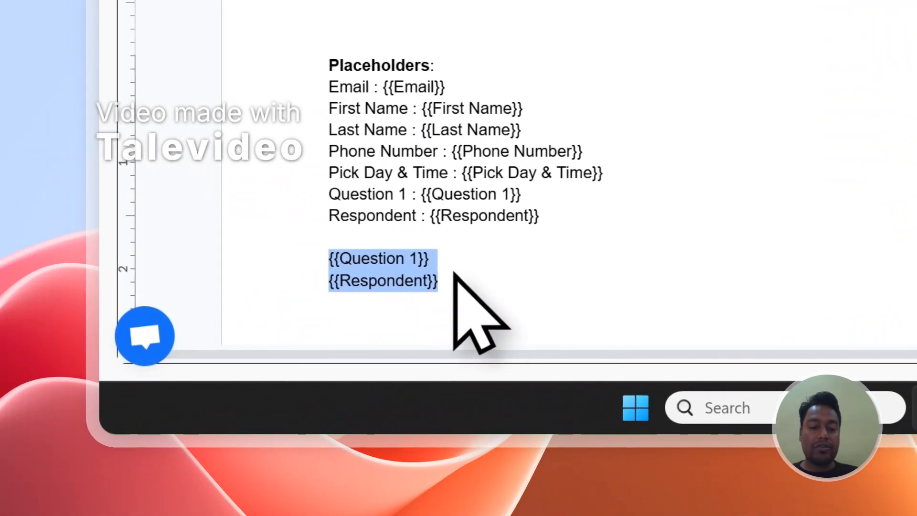
double_click(489, 287)
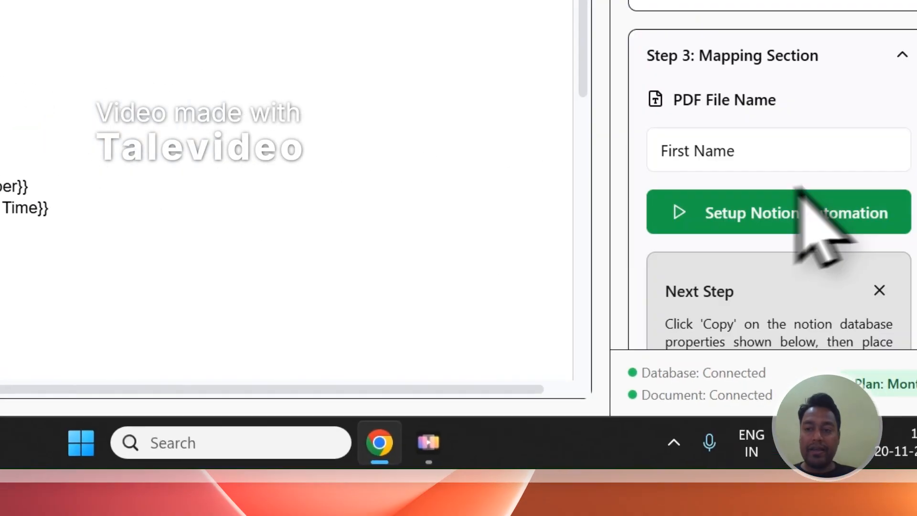
- Generate and download the PDFs for the Prayer Sign Up Form responses, checking the progress in the Notion database
scroll(798, 191, "up", 4)
left_click(644, 226)
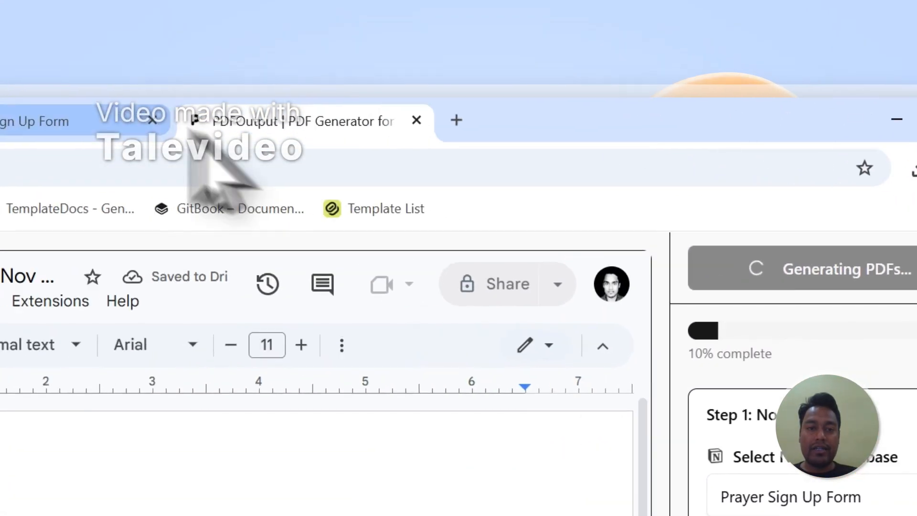
left_click(91, 120)
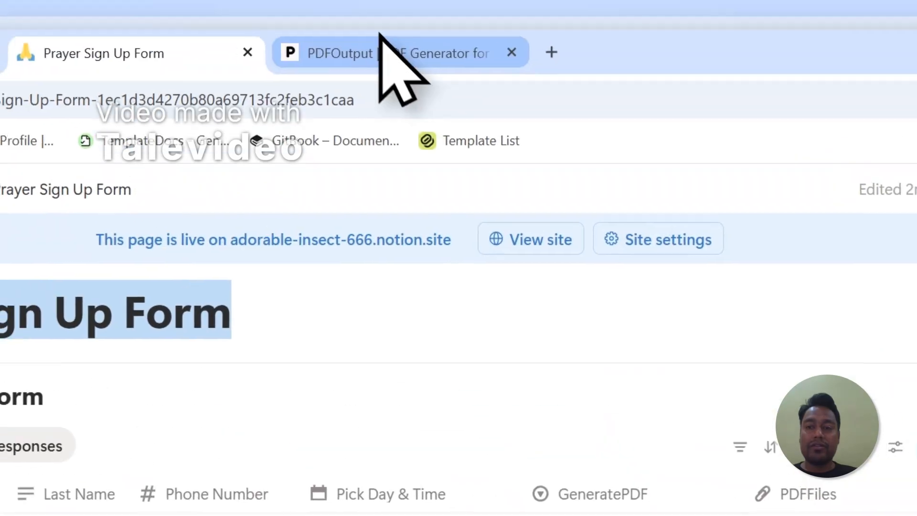
left_click(382, 48)
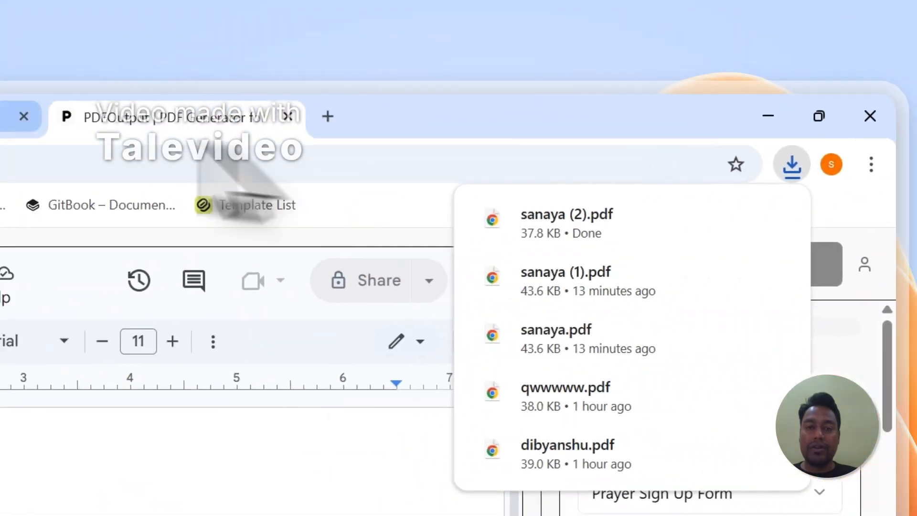
- Open both responses' PDFs from the PDFFiles column in Notion and examine the filled-in values
left_click(116, 122)
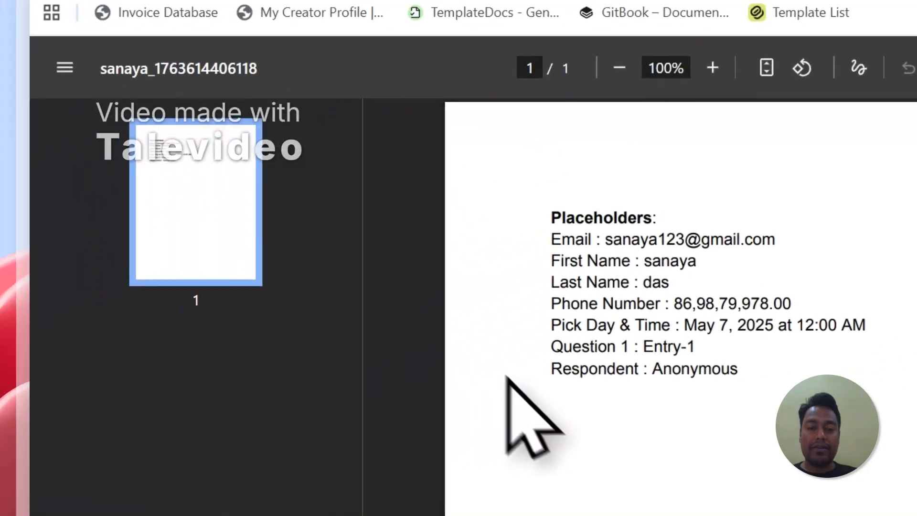
left_click(423, 46)
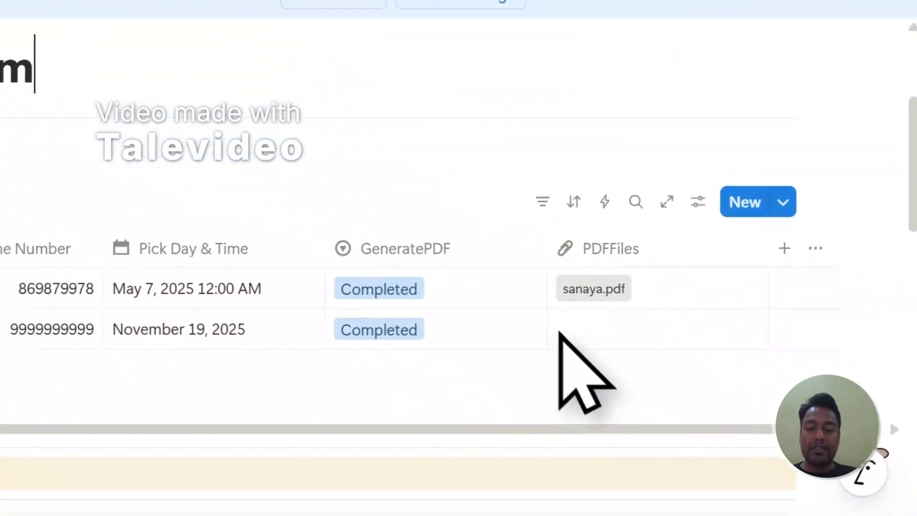
left_click(537, 284)
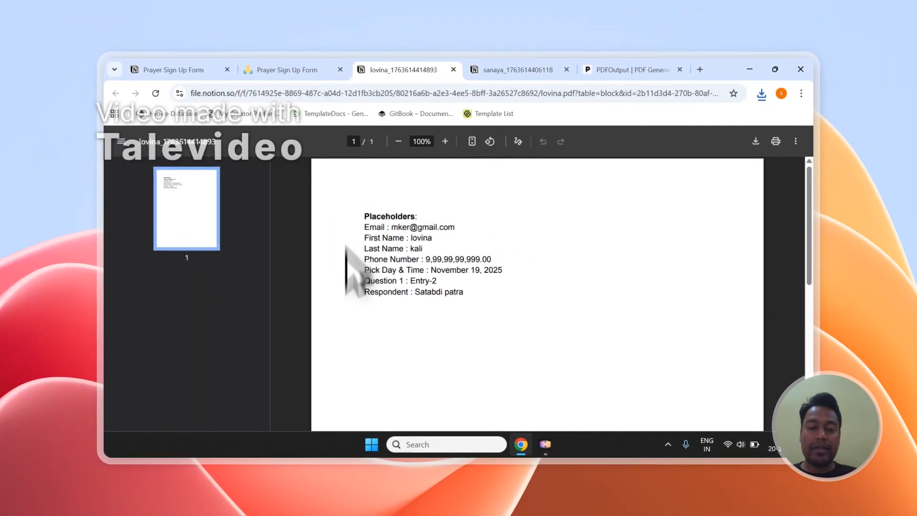
left_click(484, 72)
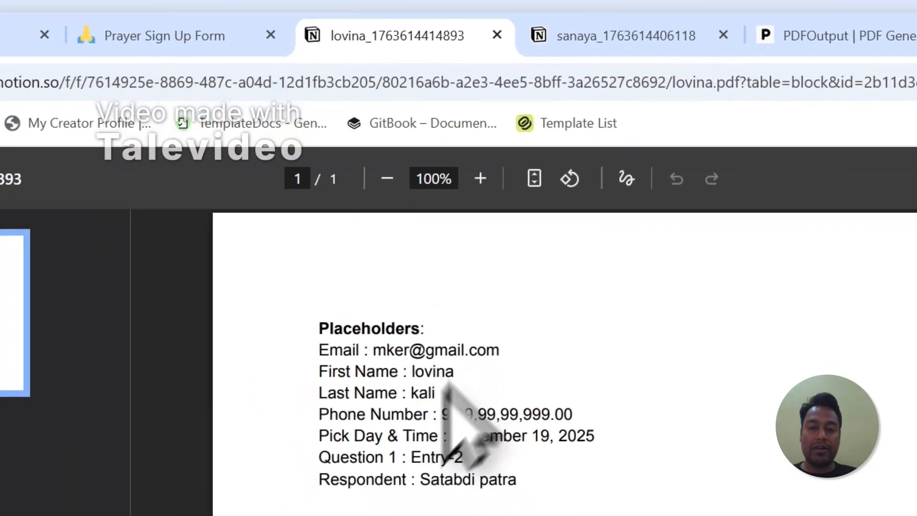
left_click(459, 126)
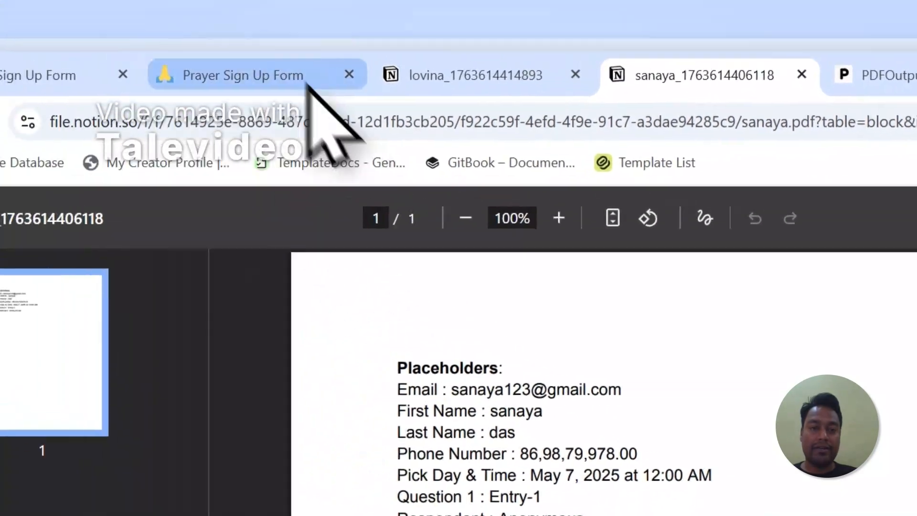
left_click(167, 39)
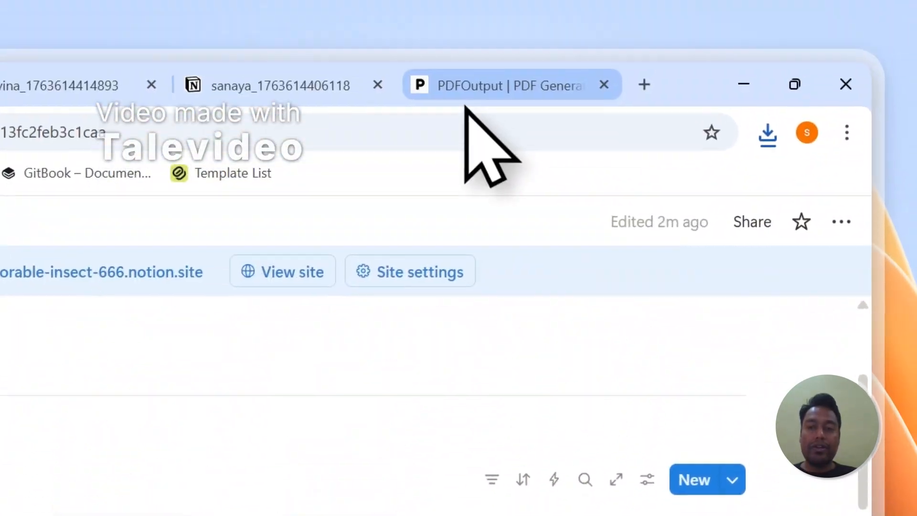
- Set up the Notion automation in the PDFOutput mapping section, keeping First Name as the PDF file name
left_click(467, 95)
scroll(469, 375, "down", 3)
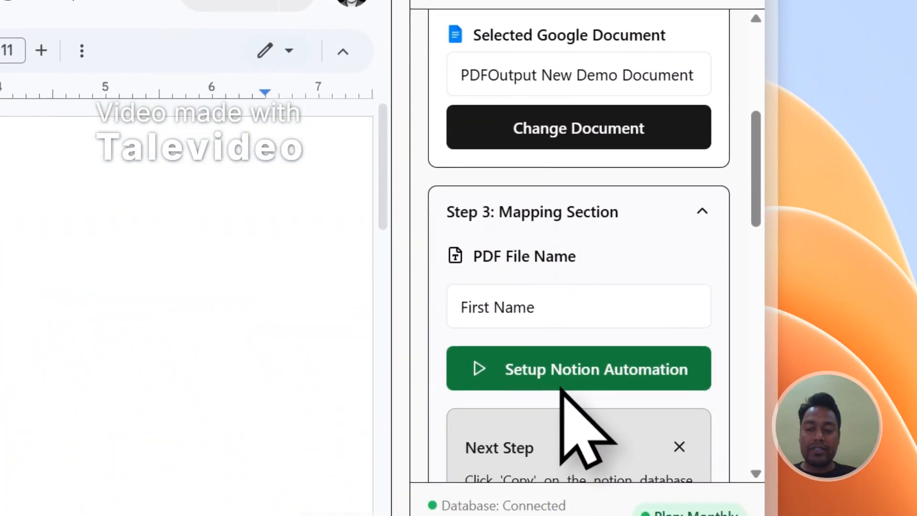
left_click(563, 366)
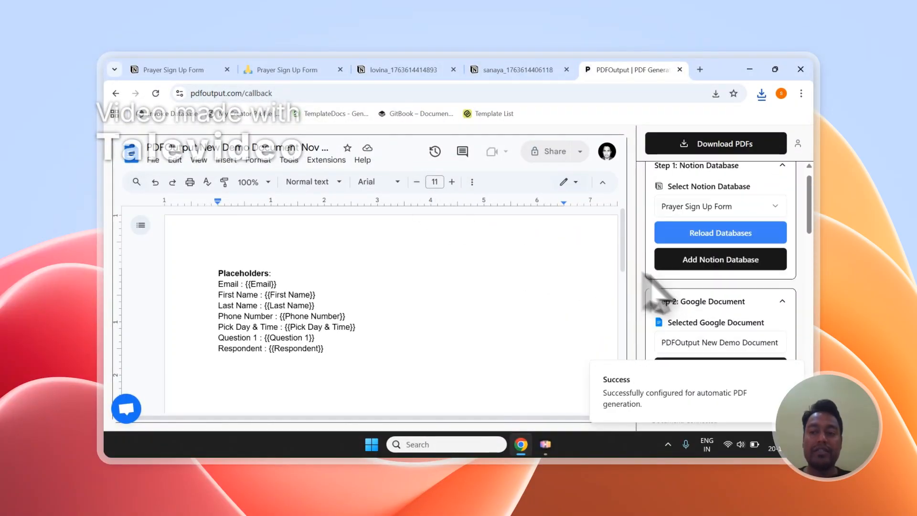
- Check the public sign-up form and add a new page to the Notion responses with GeneratePDF set to Ready to Generate
scroll(658, 287, "up", 1)
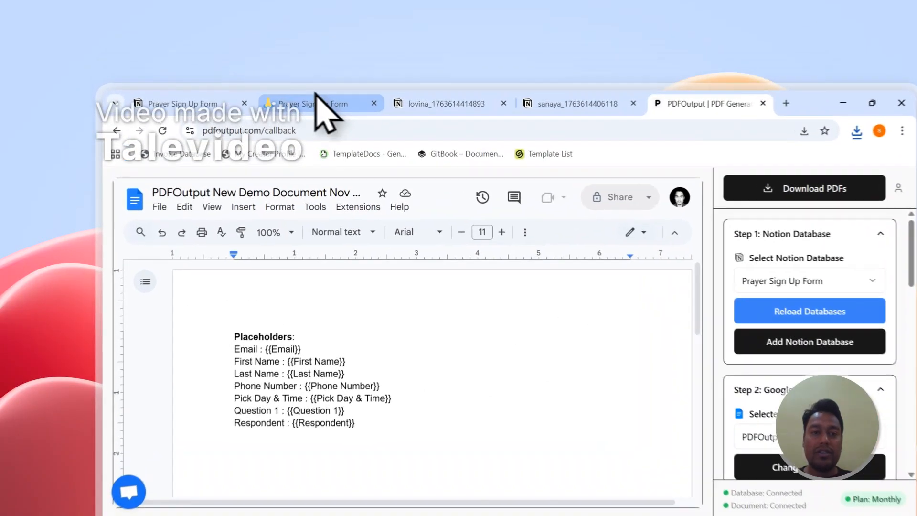
left_click(287, 69)
left_click(174, 69)
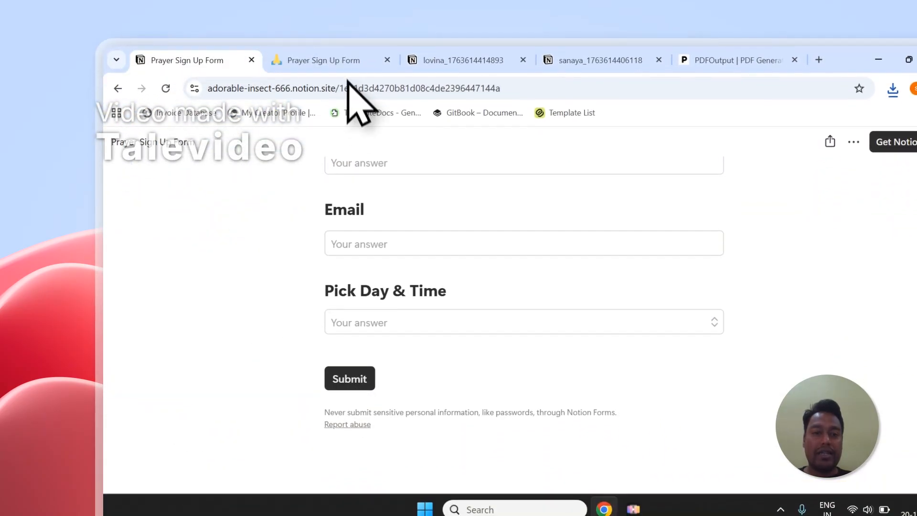
left_click(329, 64)
left_click(203, 395)
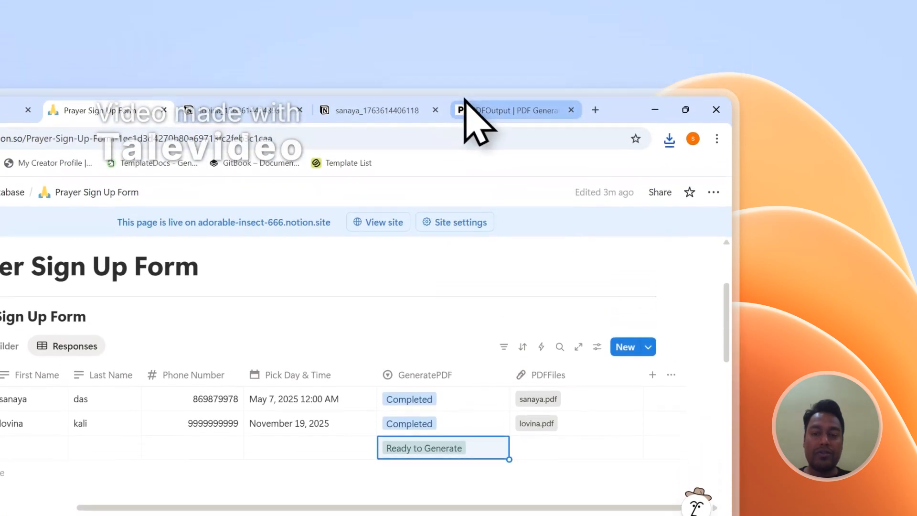
- Recheck the file name mapping in PDFOutput and add another Notion response page with GeneratePDF set to Ready to Generate
left_click(468, 111)
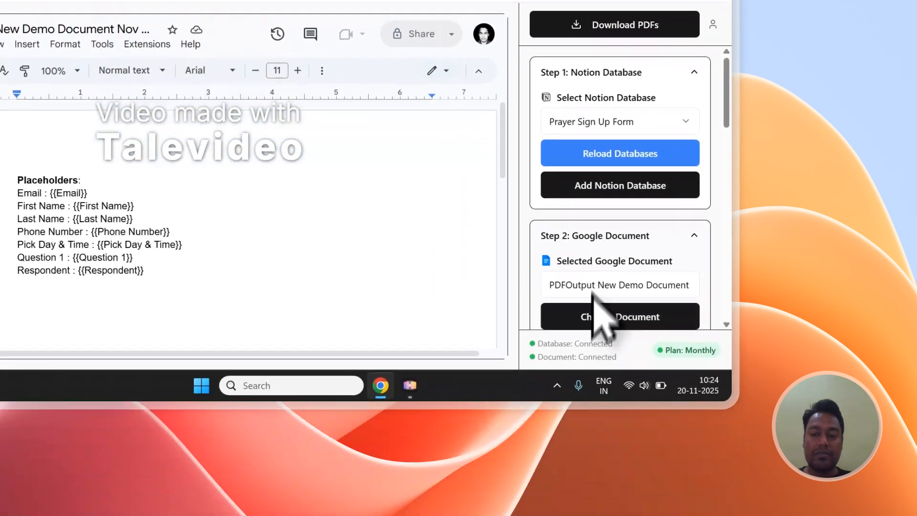
scroll(593, 292, "down", 4)
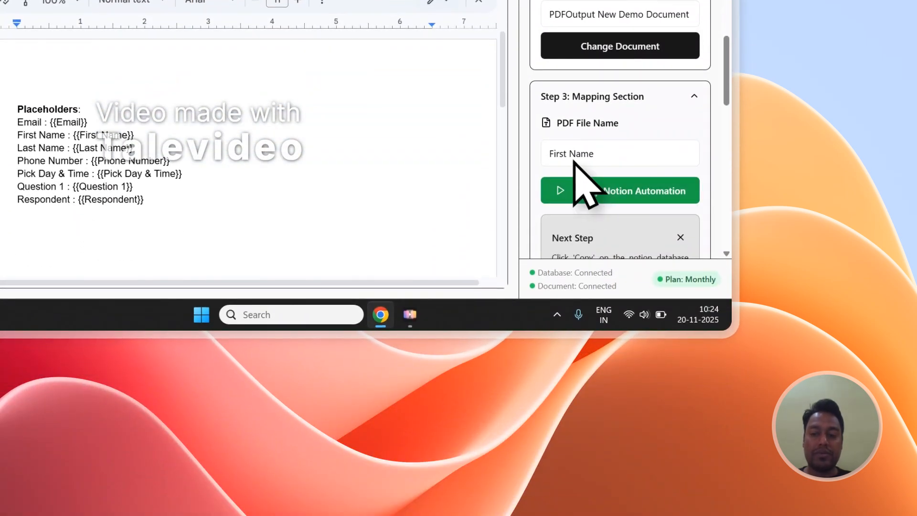
left_click(233, 90)
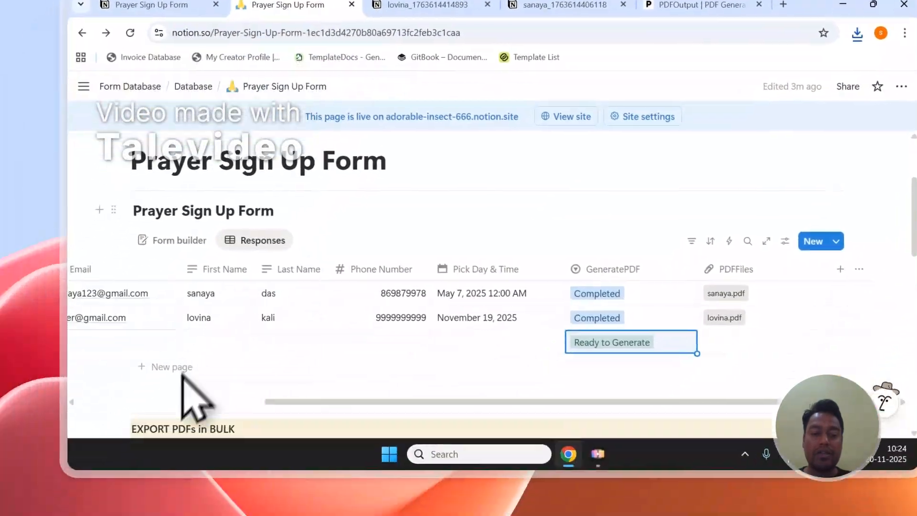
left_click(182, 374)
left_click(844, 377)
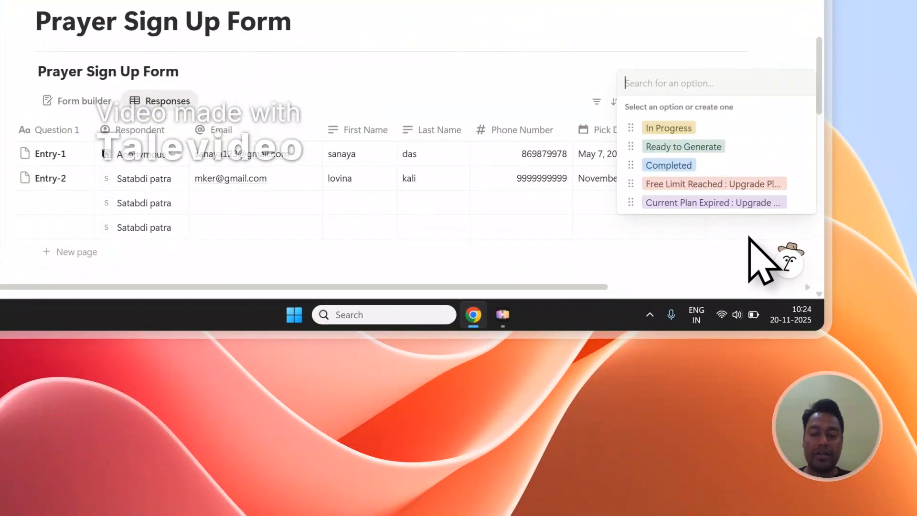
left_click_drag(603, 286, 751, 286)
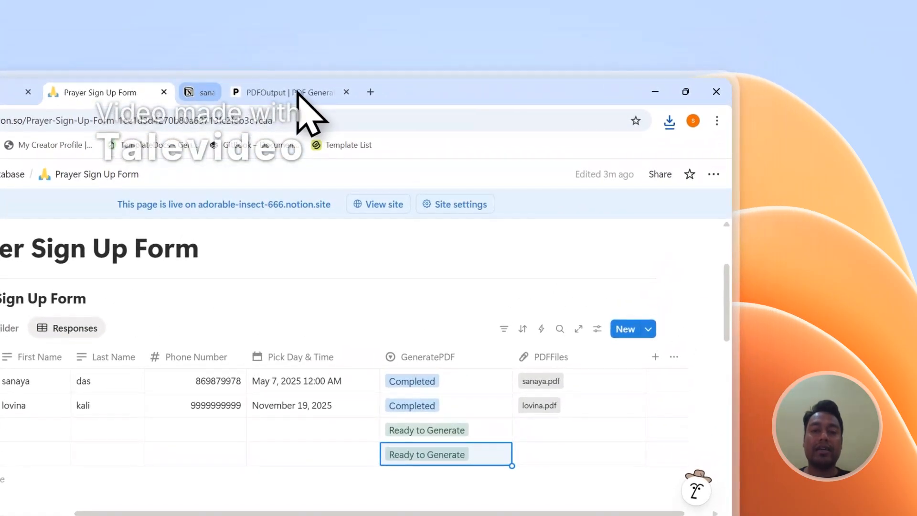
- Close the opened PDF files and review the Notion responses and the PDFOutput setup once more
left_click(238, 92)
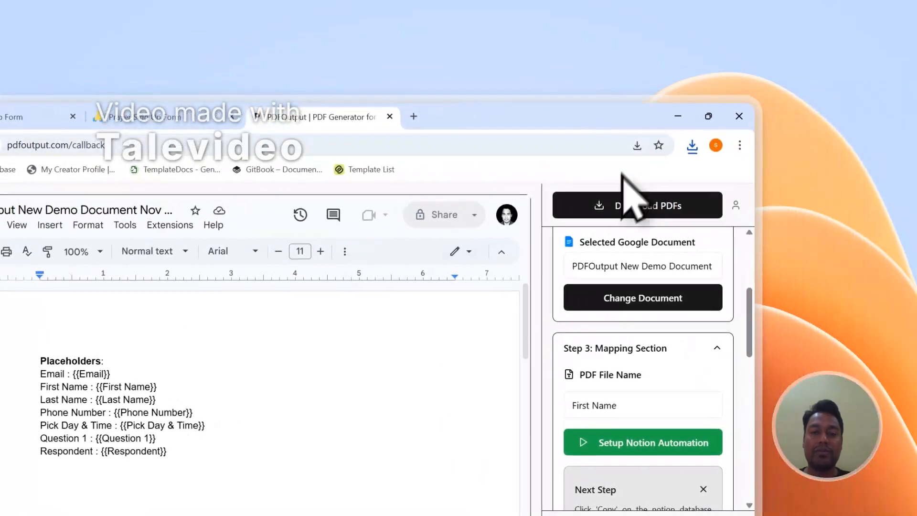
left_click(189, 92)
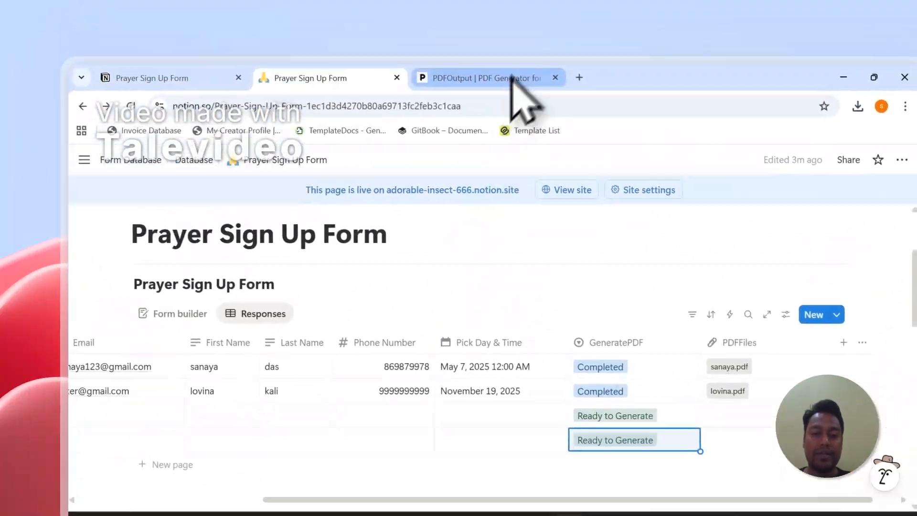
left_click(329, 117)
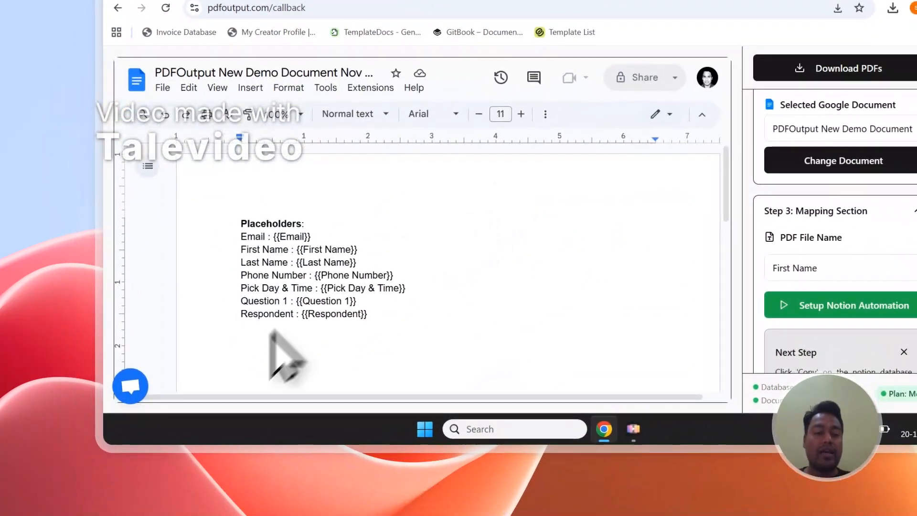
- View and close the PDFOutput support chat, and open the website's Contact page to look at the Send Message form
left_click(131, 387)
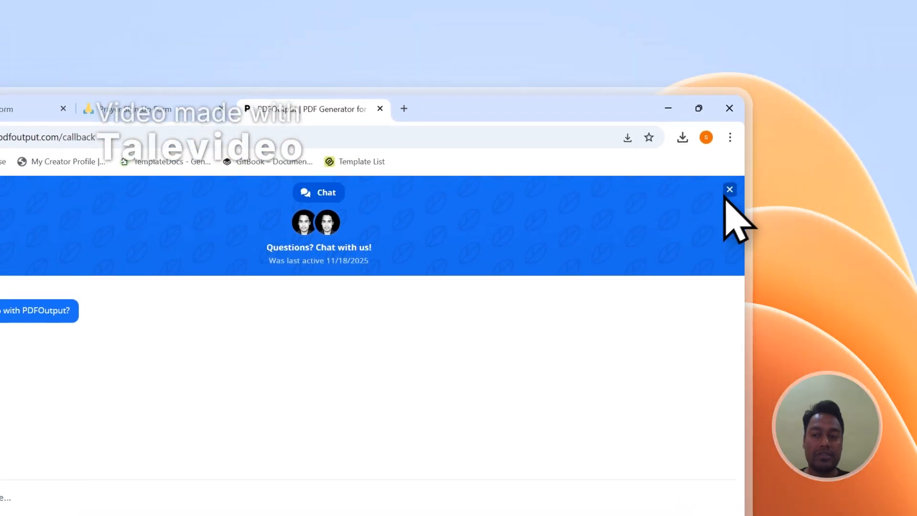
left_click(916, 62)
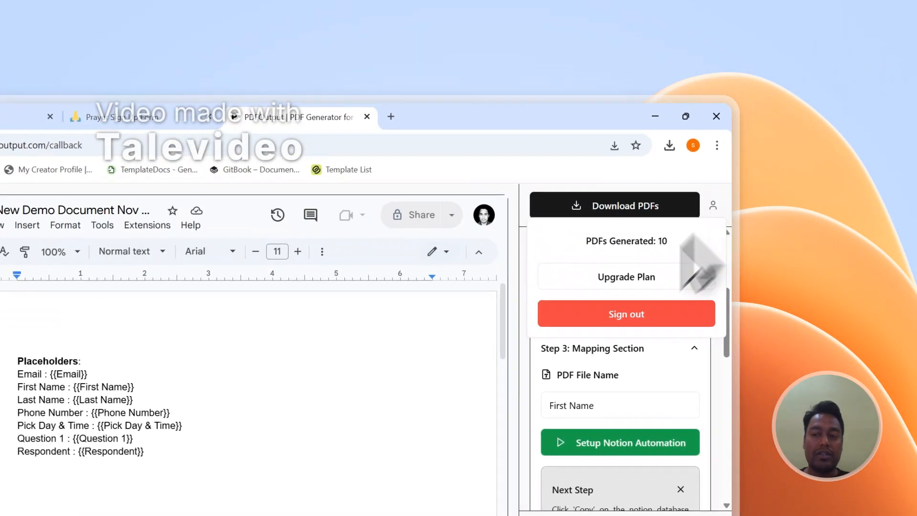
left_click(626, 320)
scroll(732, 239, "down", 15)
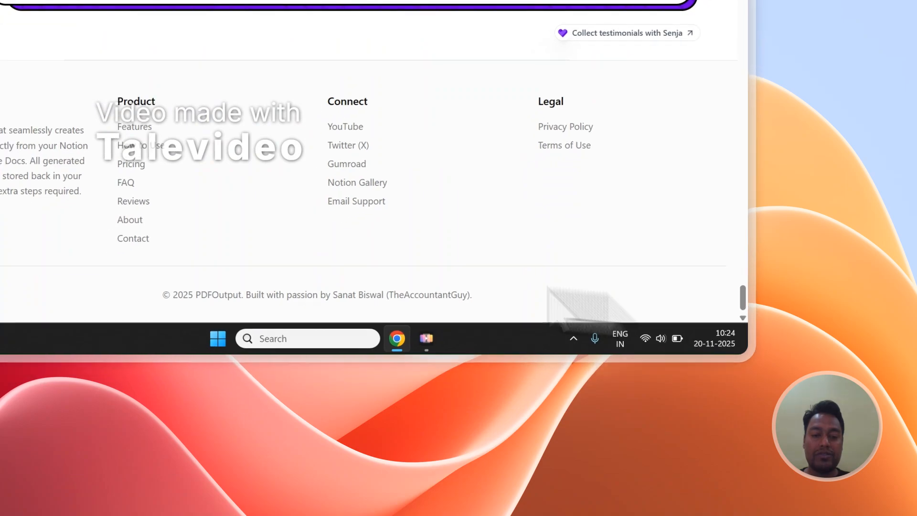
left_click(133, 238)
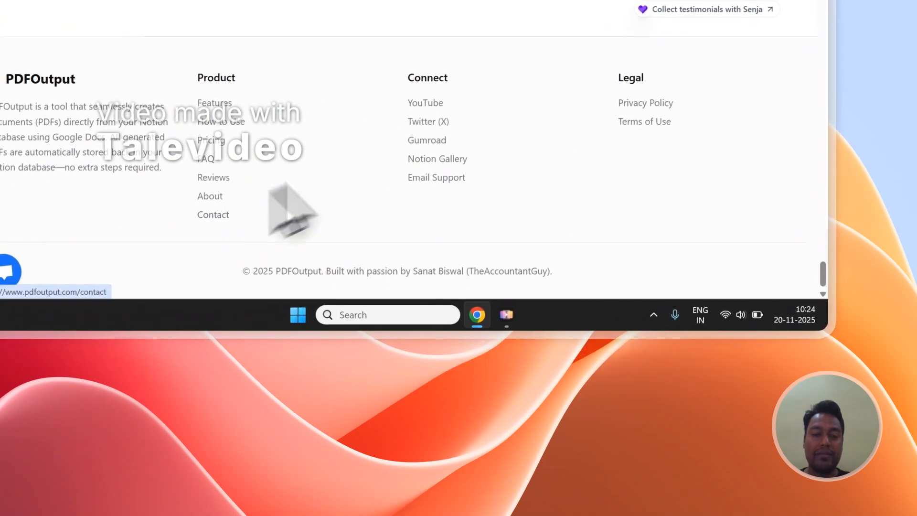
scroll(349, 129, "down", 3)
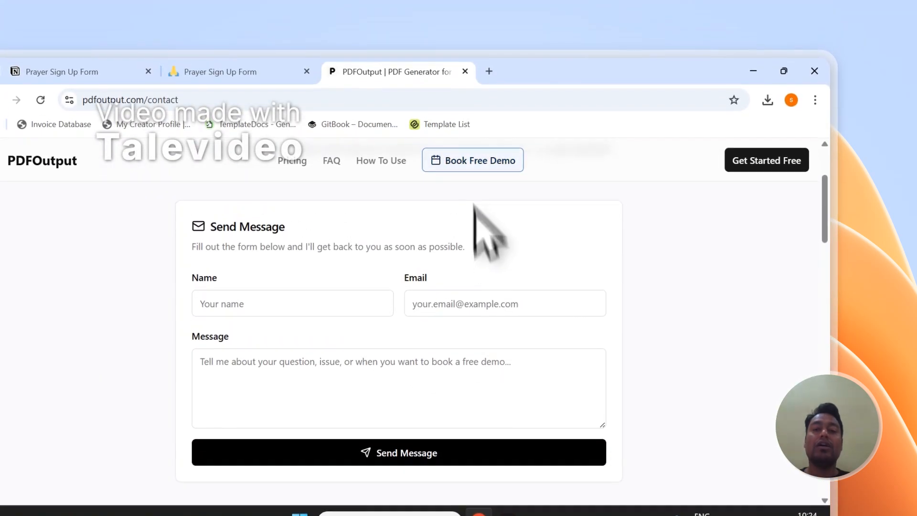